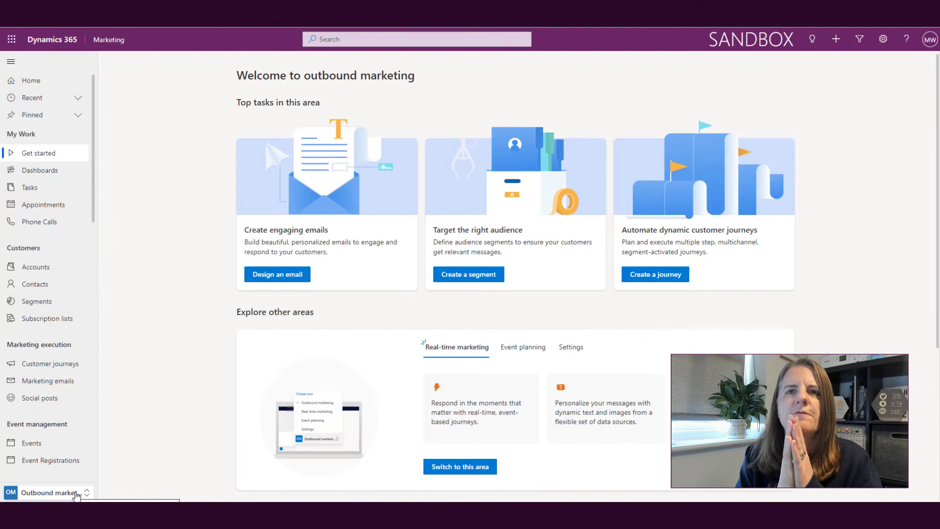
Switch to the Settings area and open the SMS providers page
left_click(76, 494)
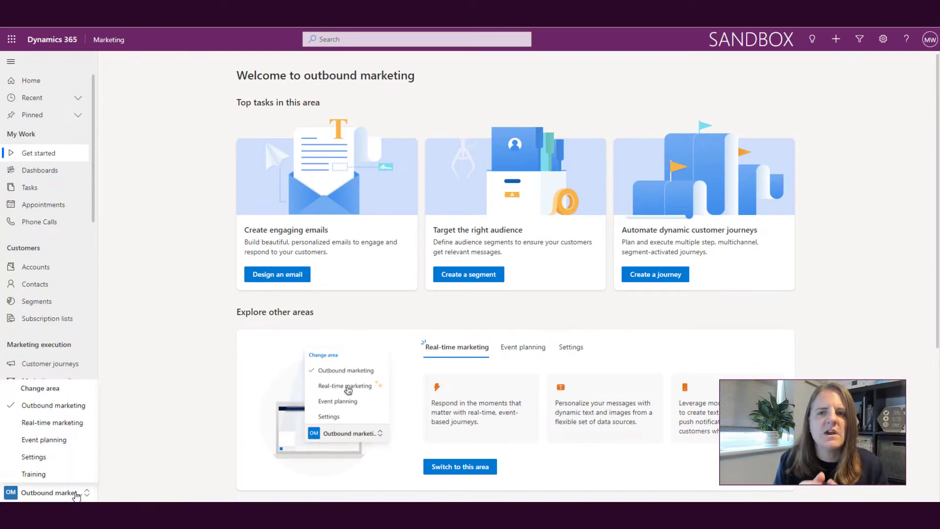
left_click(65, 455)
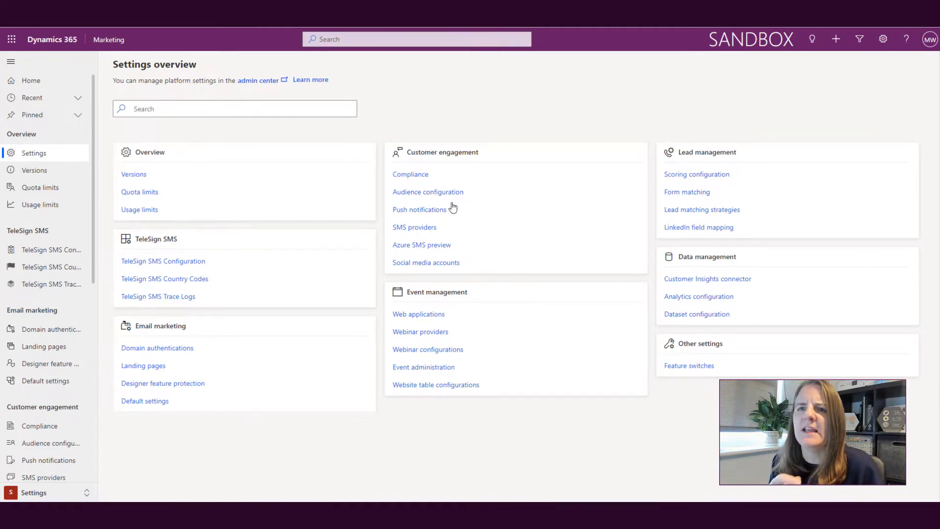
left_click(428, 229)
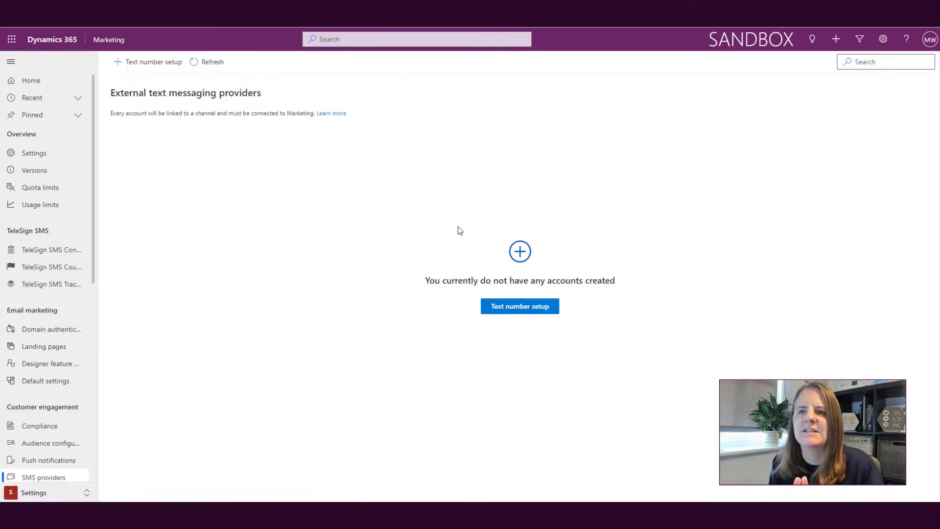
Start a new text number setup named 'Twilio', accept the data-sharing consent, and continue
left_click(521, 305)
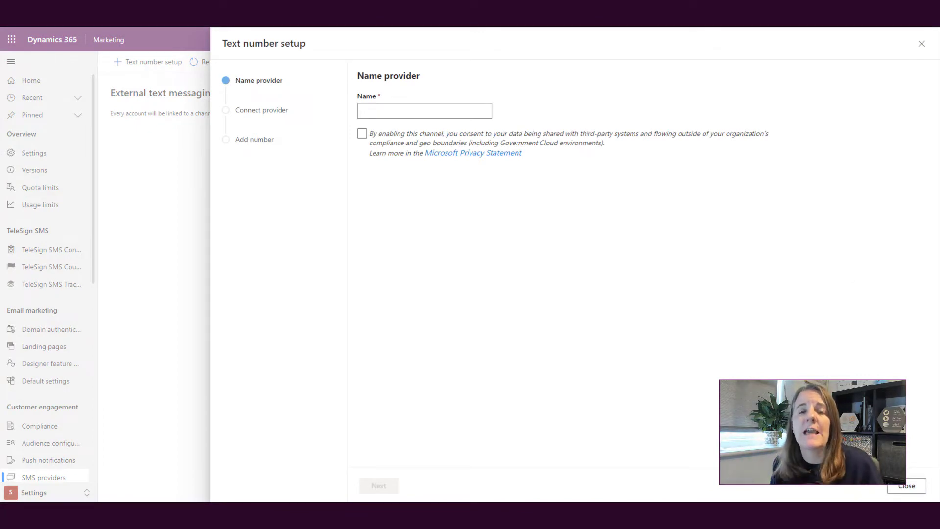
left_click(417, 109)
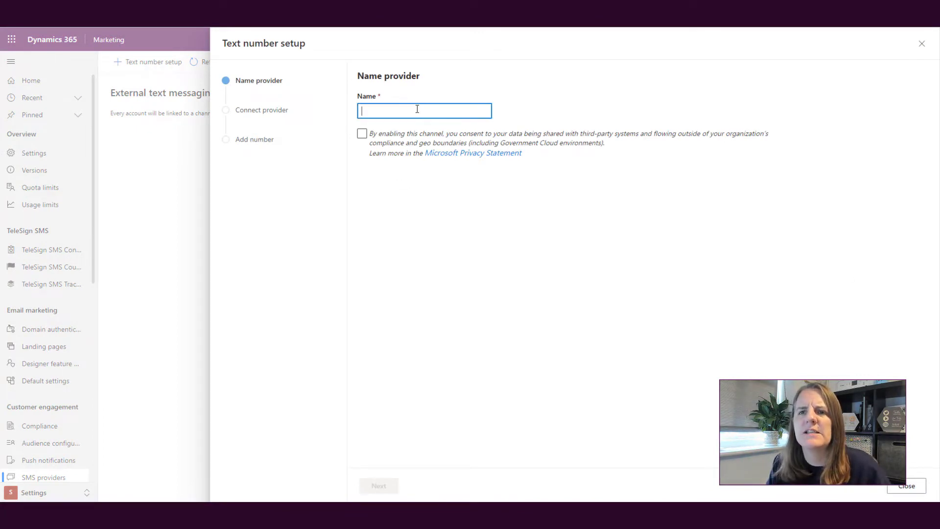
type("Twi")
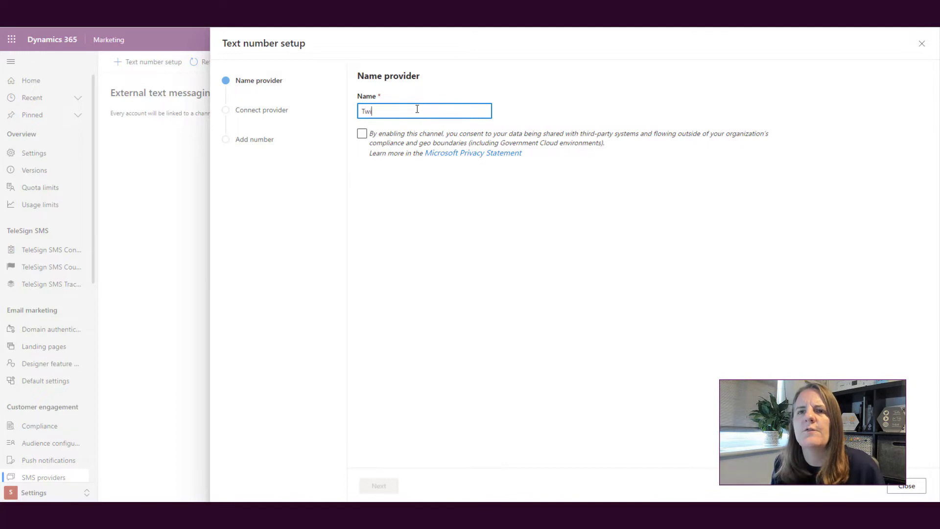
type("lio")
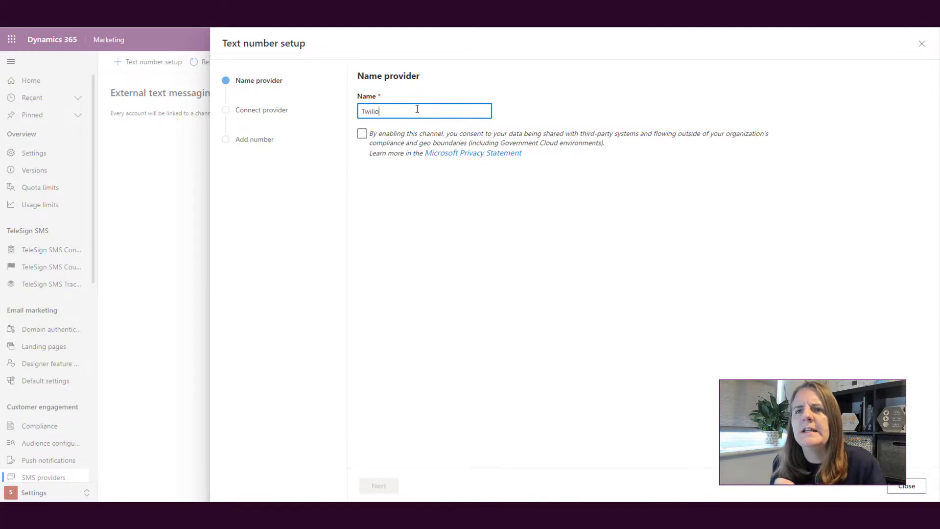
left_click(361, 134)
left_click(361, 134)
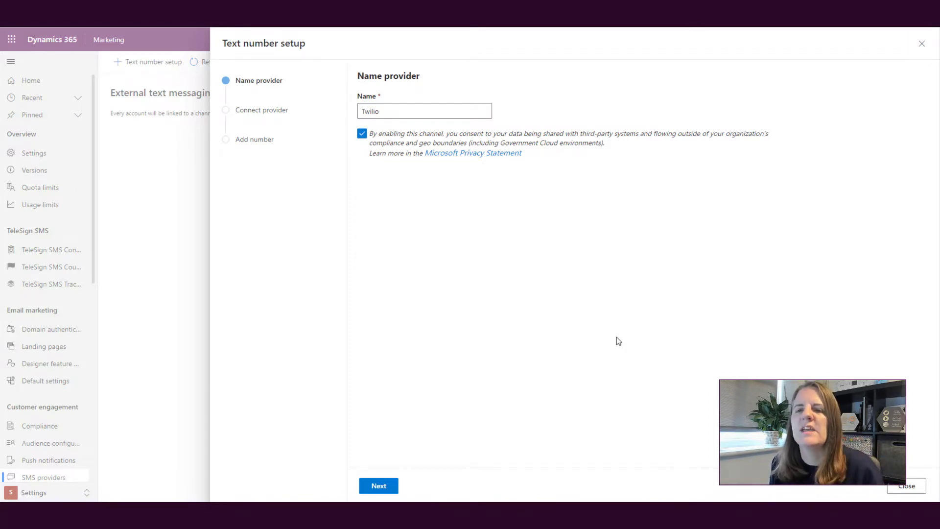
left_click(388, 484)
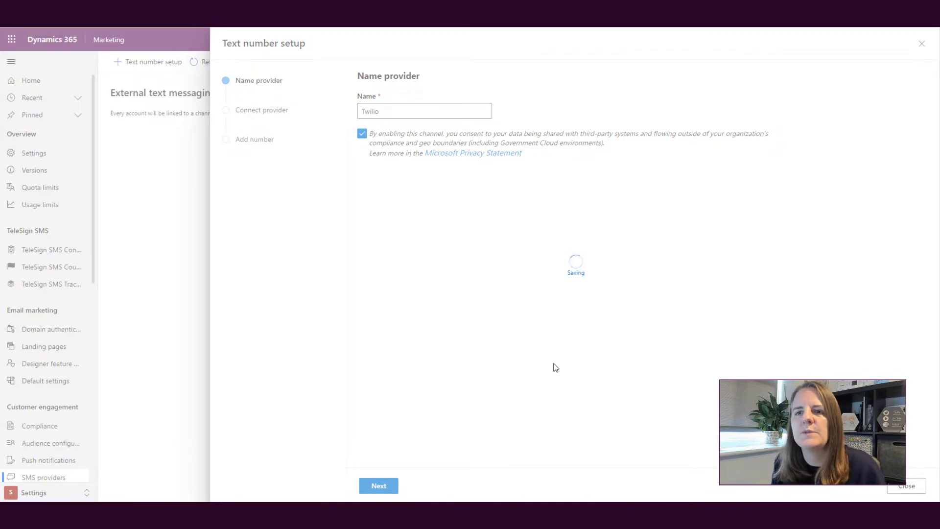
Select Twilio as the provider, paste the account SID and auth token, and continue
left_click(643, 131)
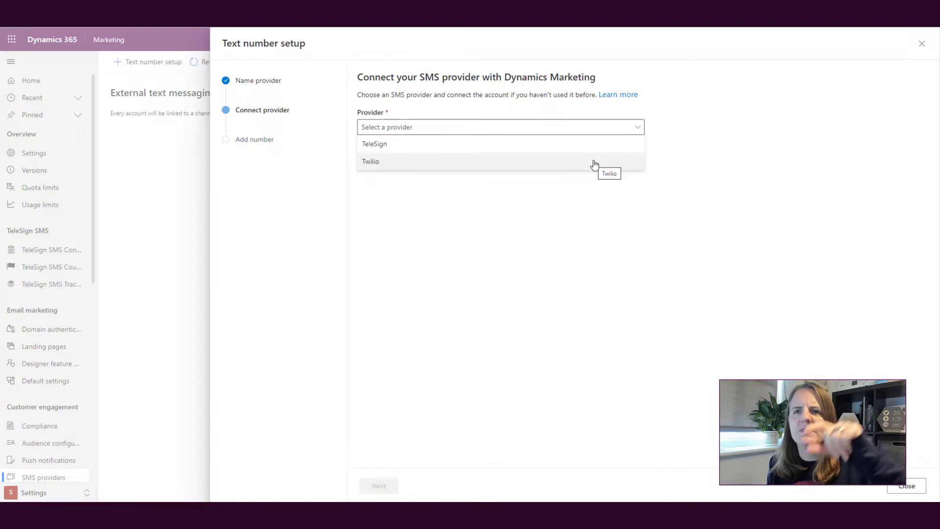
left_click(593, 164)
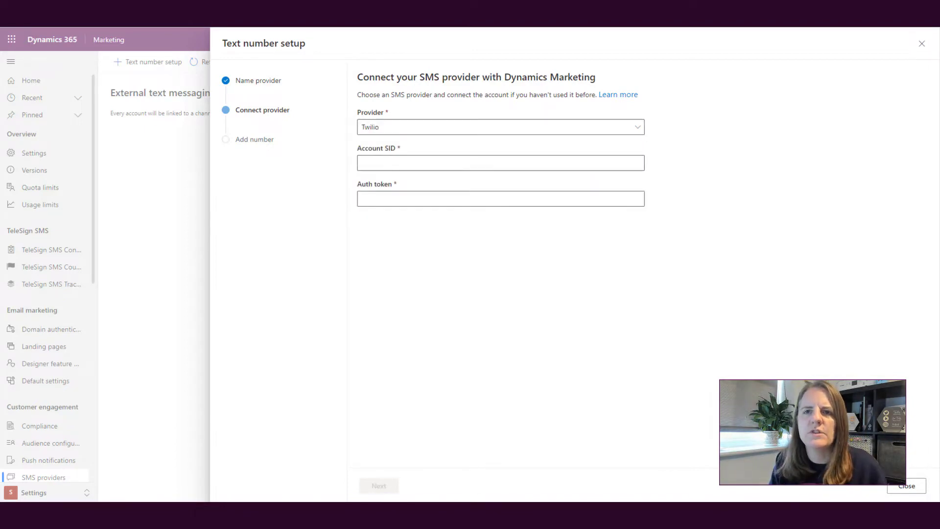
left_click(520, 163)
key("ctrl+v")
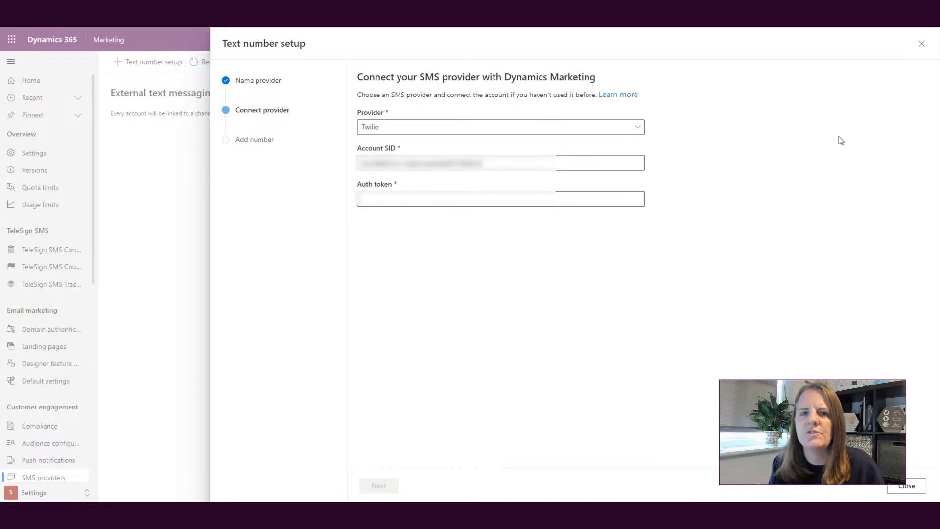
left_click(372, 199)
key("ctrl+v")
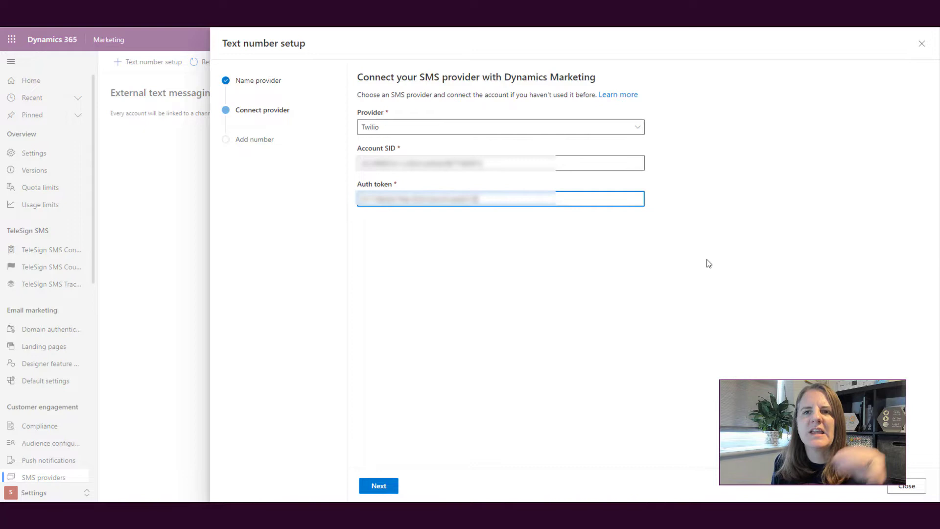
left_click(378, 486)
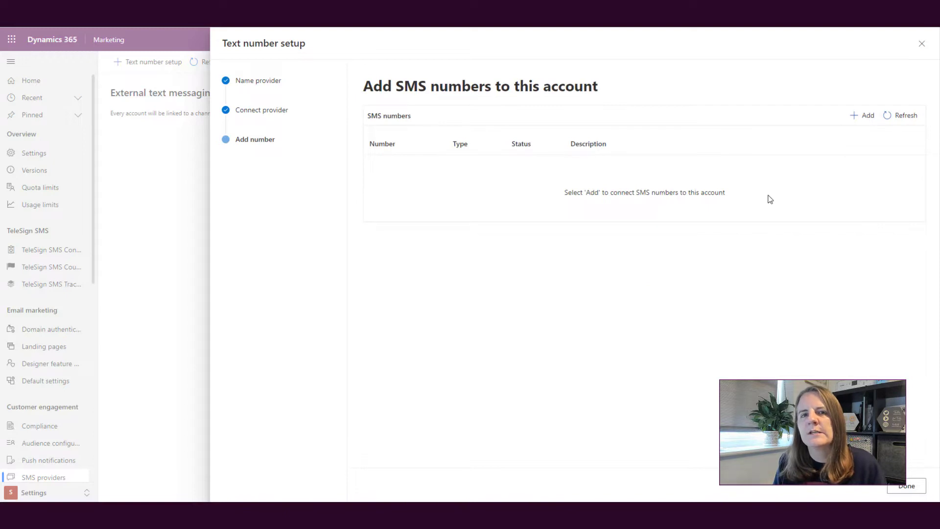
Add a sender phone number to the account with type Geo
left_click(861, 116)
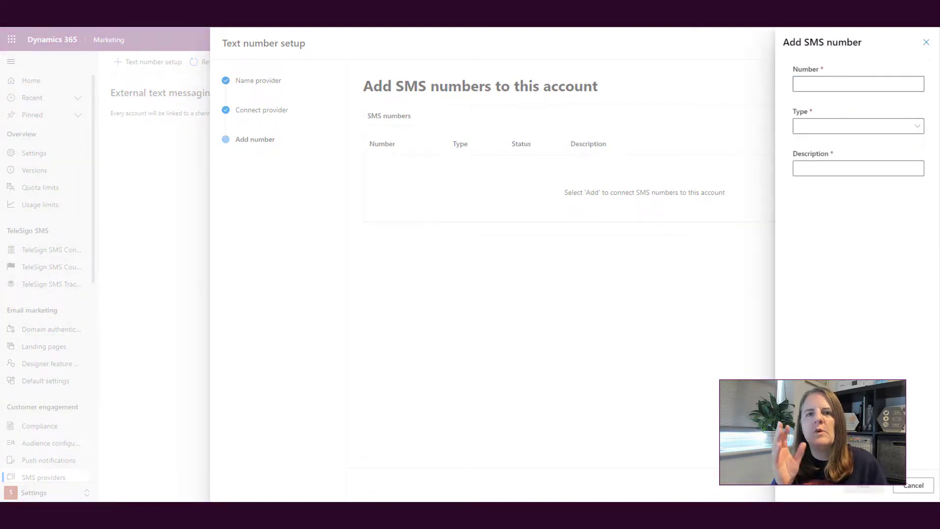
left_click(862, 84)
key("ctrl+v")
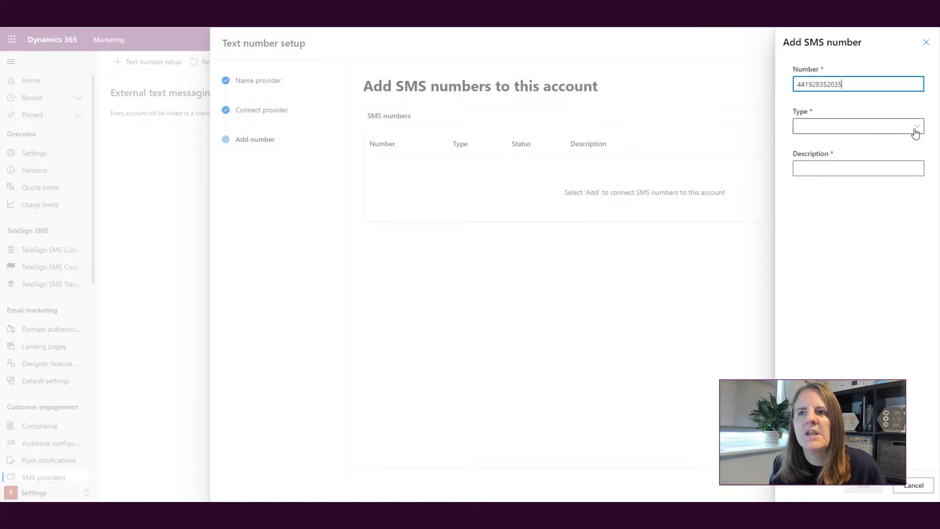
left_click(915, 131)
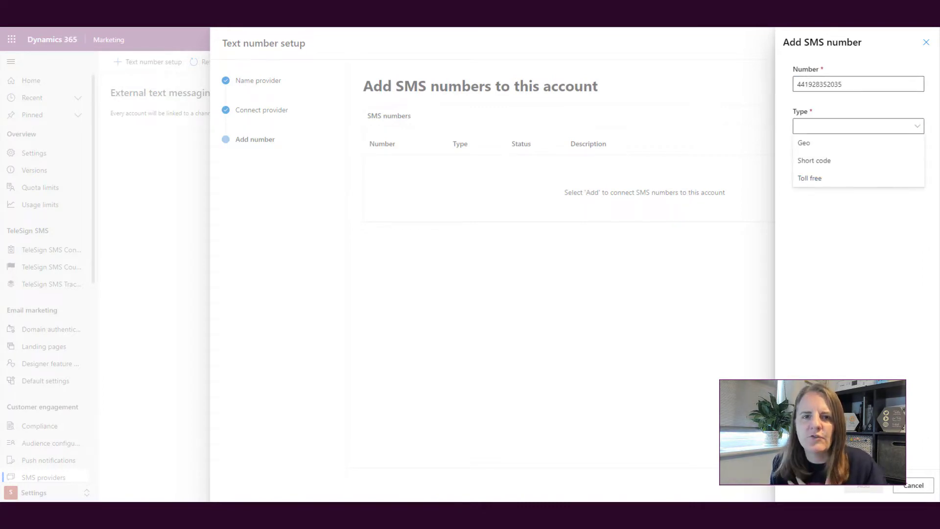
left_click(812, 146)
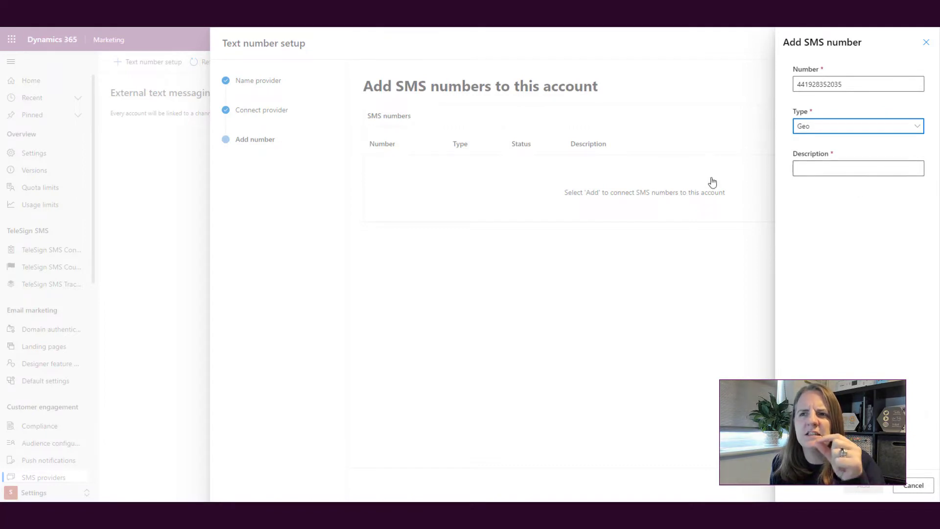
Describe the number as 'Main Text Number', add it, and finish the Twilio setup
left_click(844, 167)
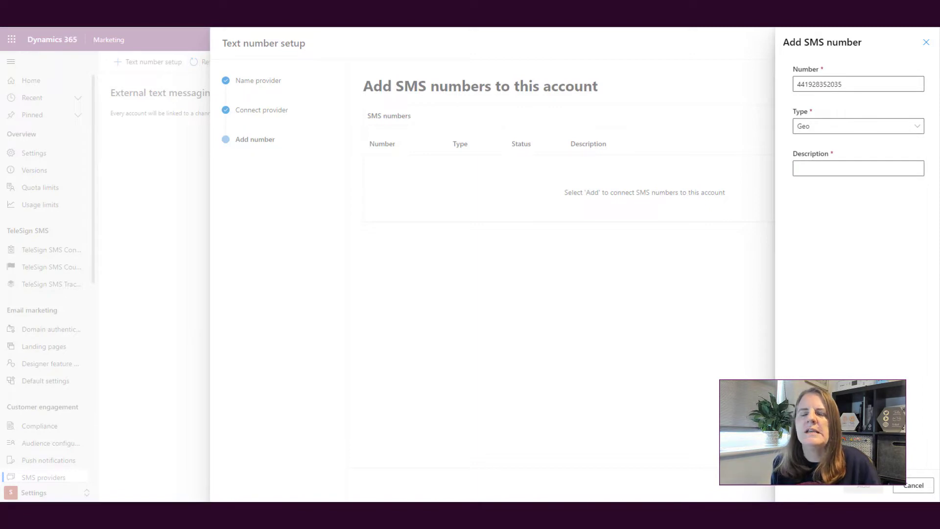
left_click(858, 168)
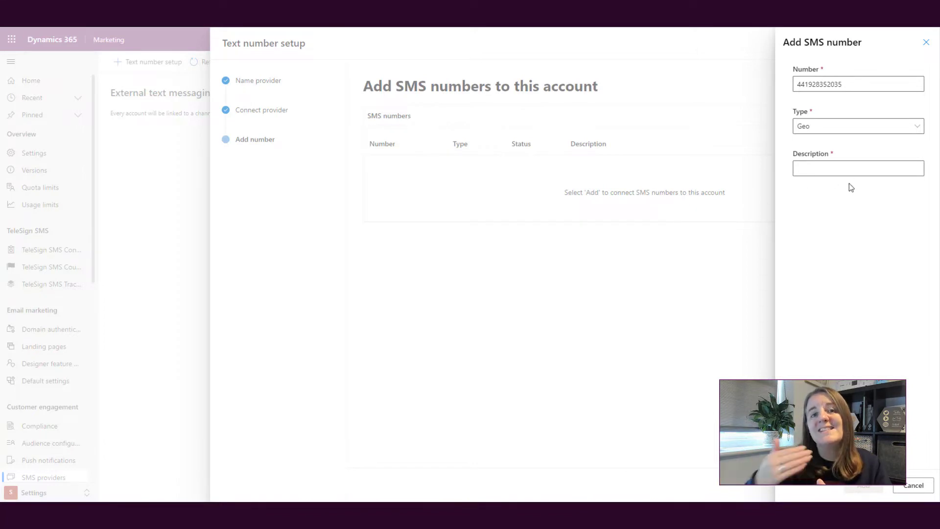
left_click(834, 171)
type("Ma")
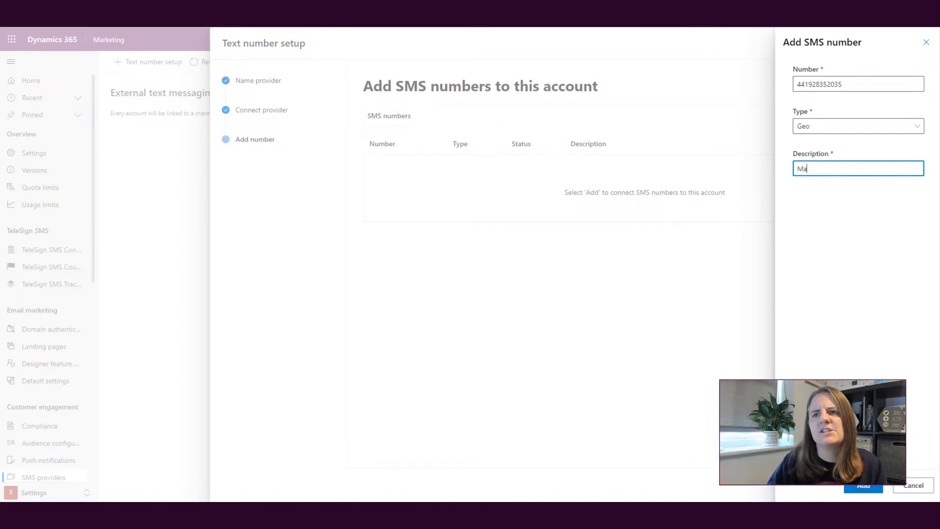
type("in P")
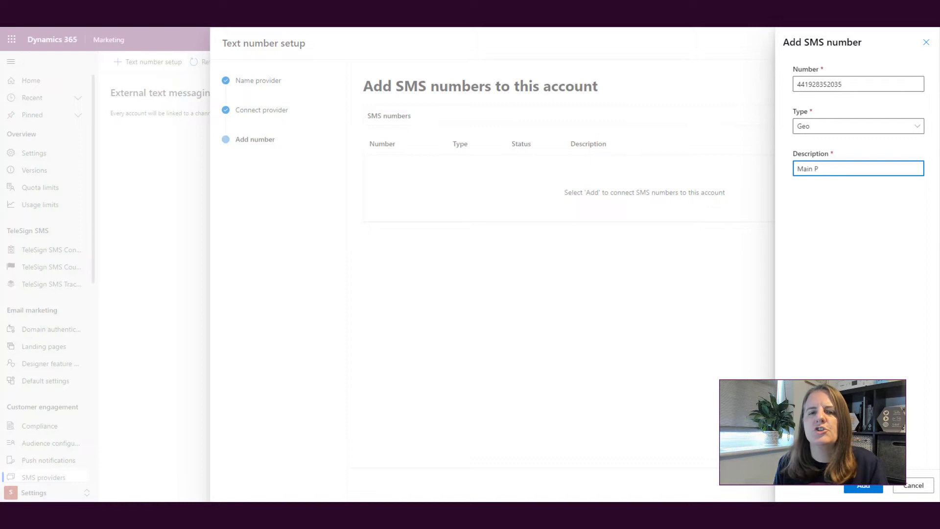
key("BackSpace")
type("Text")
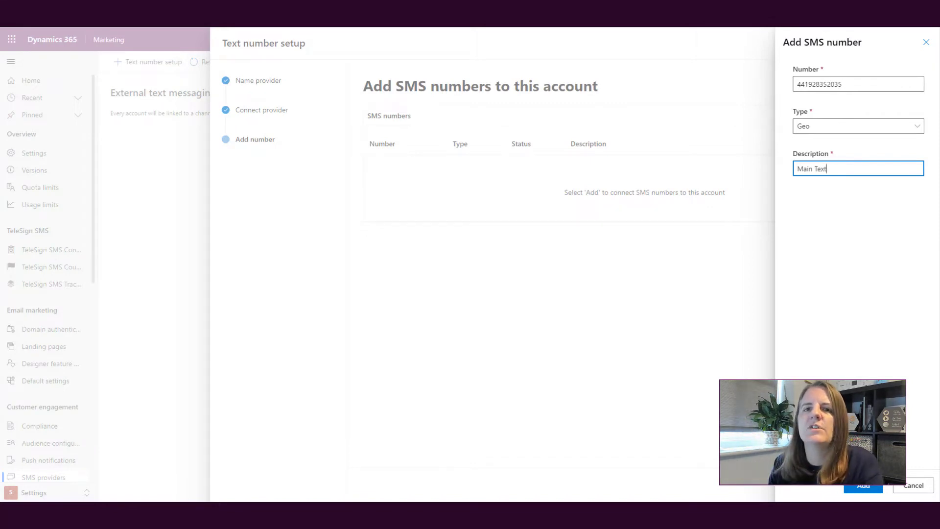
type(" Number")
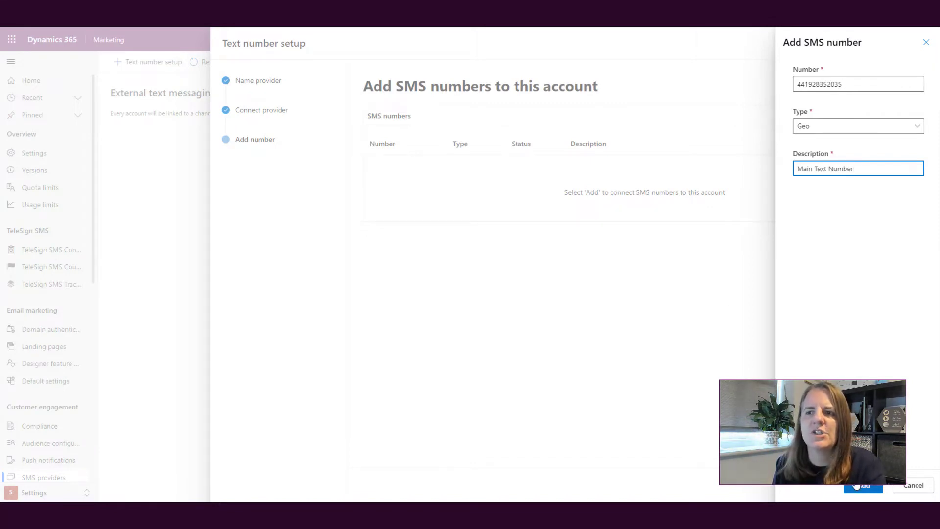
key("Tab")
left_click(863, 488)
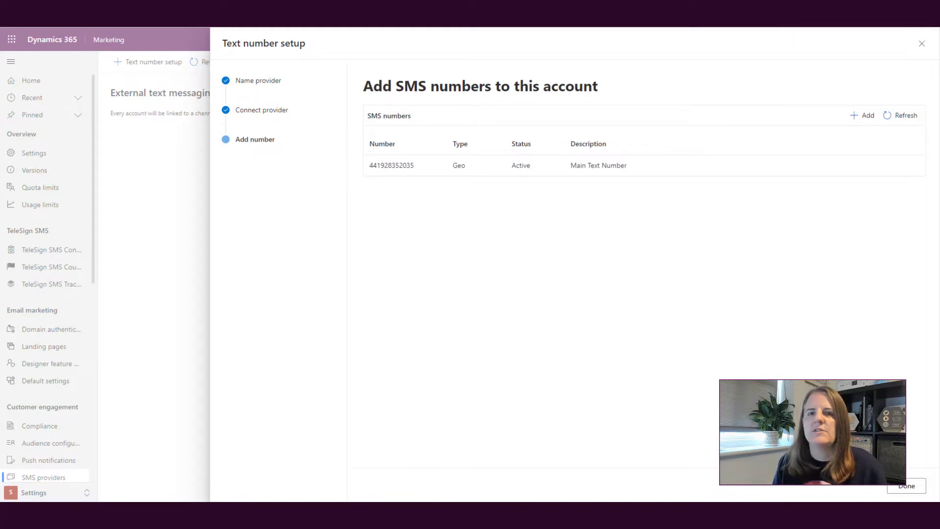
left_click(905, 486)
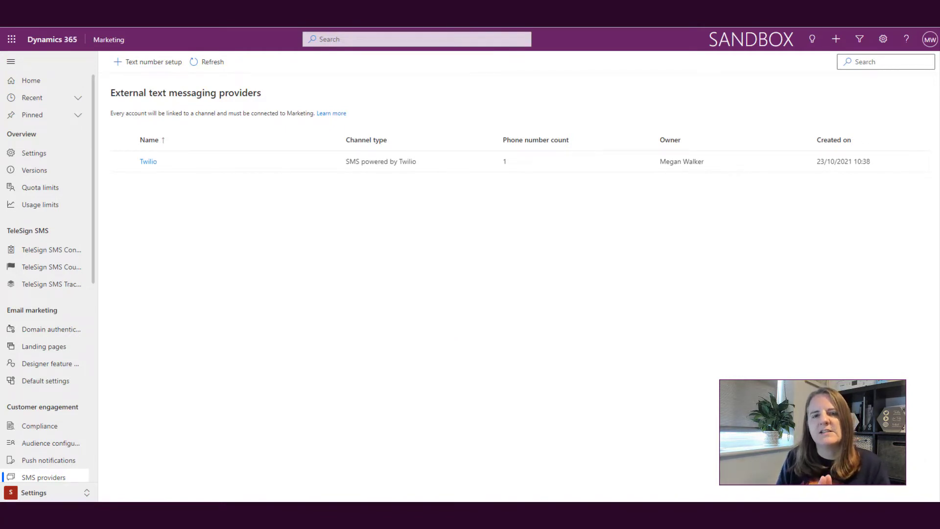
Switch to the Real-time marketing area and open the Text messages list
left_click(44, 492)
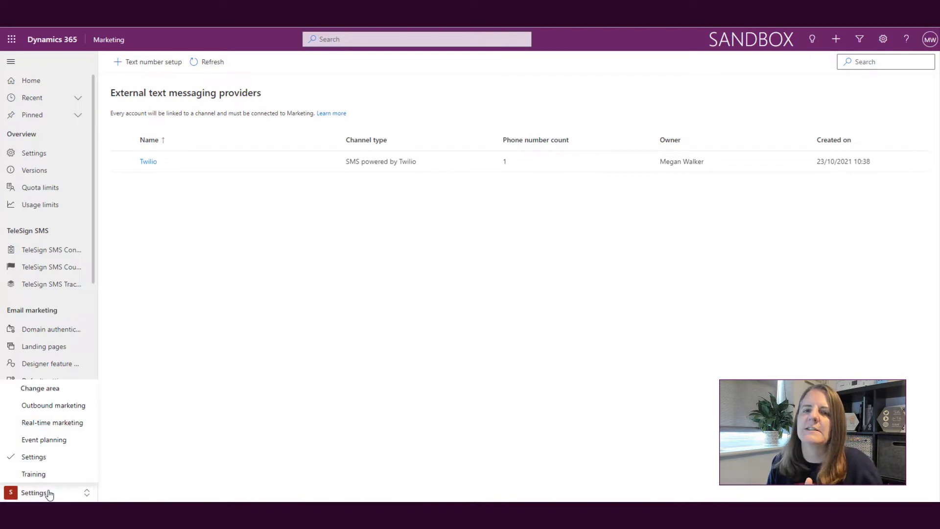
left_click(65, 429)
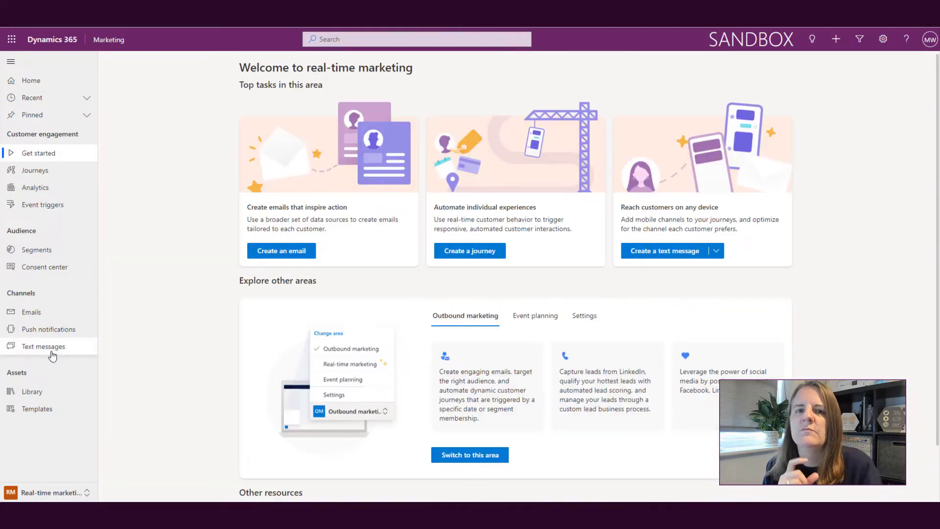
left_click(51, 351)
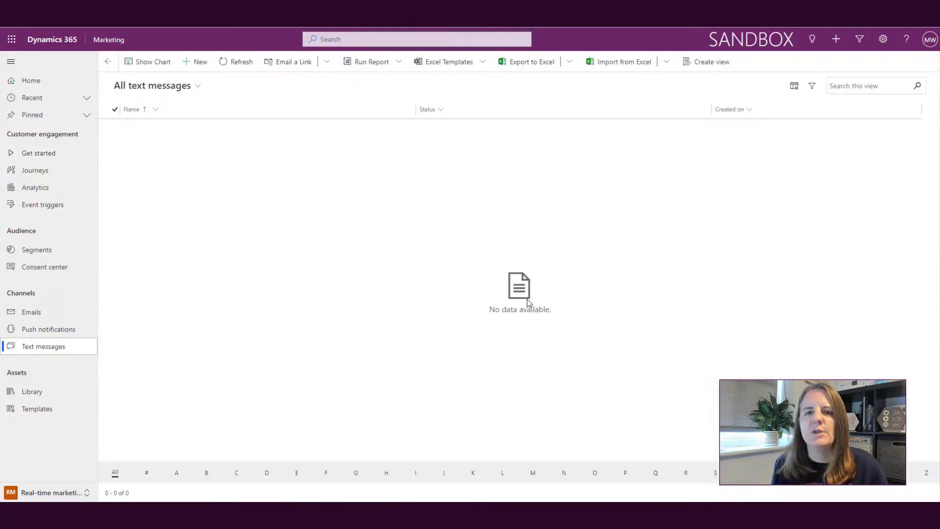
Create a new text message sent from Main Text Number
left_click(198, 61)
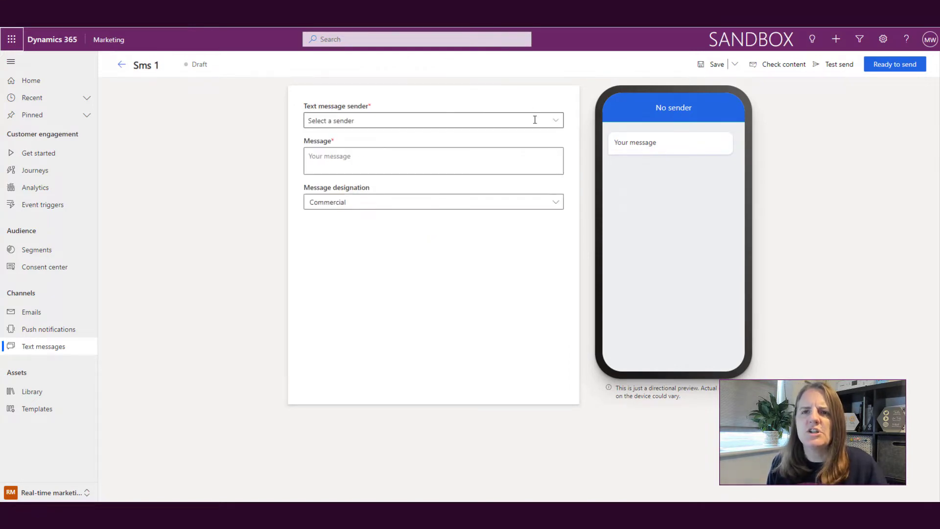
left_click(534, 119)
left_click(553, 121)
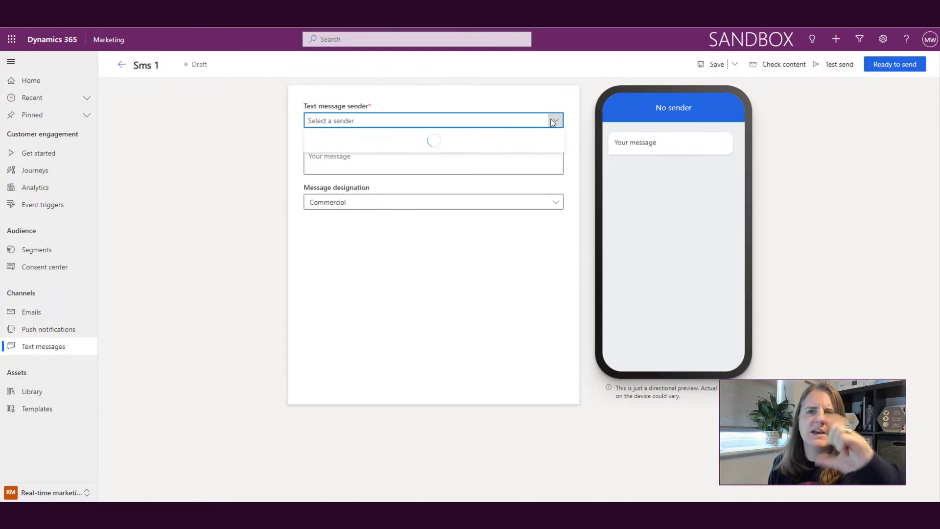
left_click(478, 138)
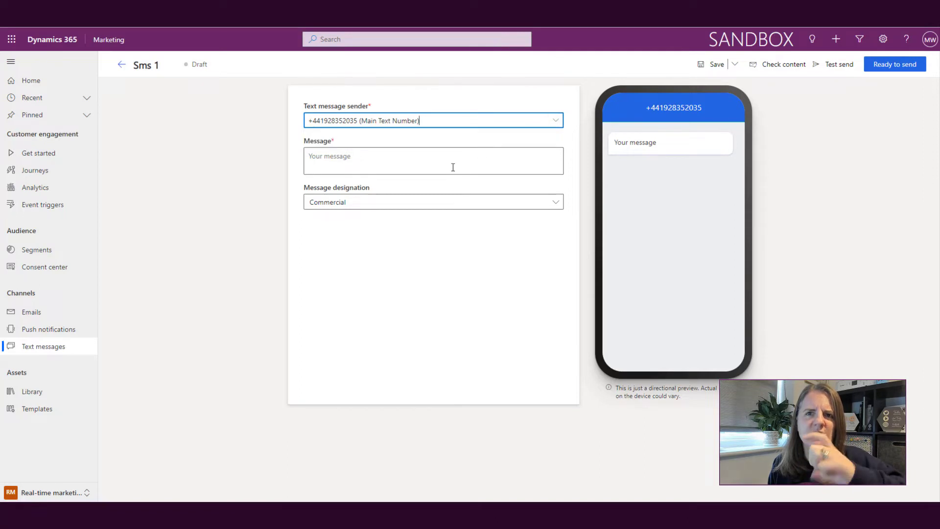
Write 'We've got a special offer for you.', a fire emoji, and 'Check out the hot deals we have in store!'
left_click(453, 167)
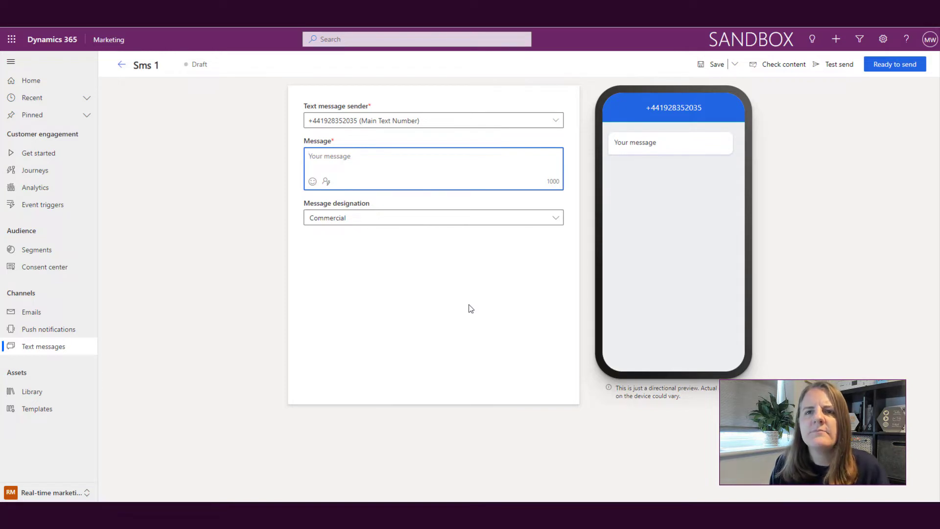
type("We've go")
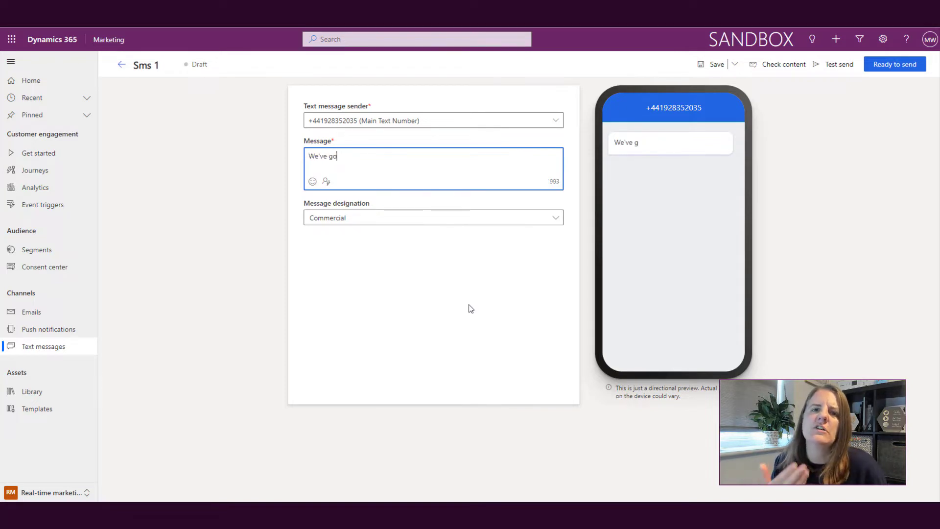
type("t a special offe")
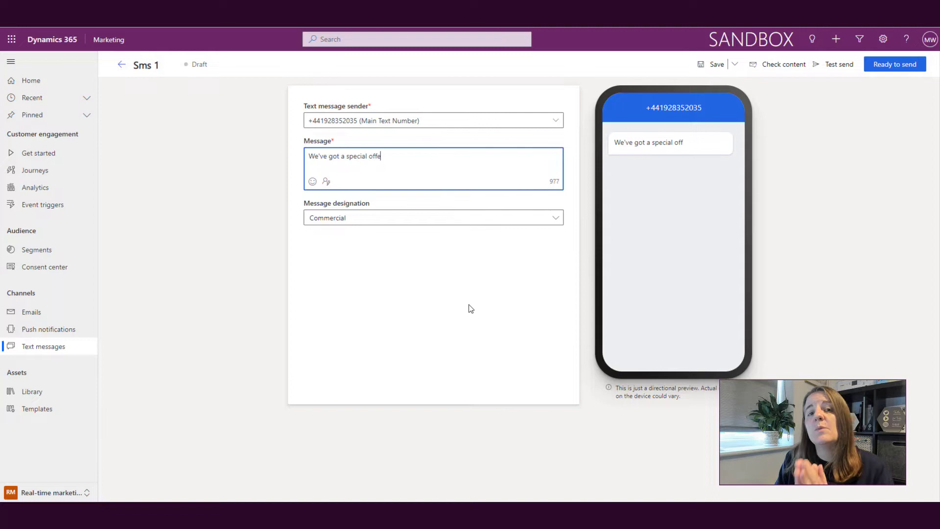
type("r for you")
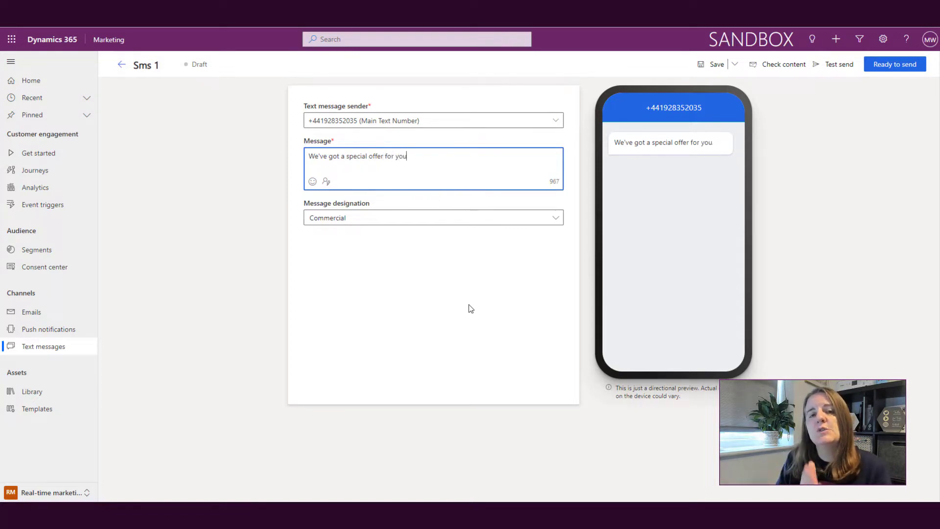
type(".")
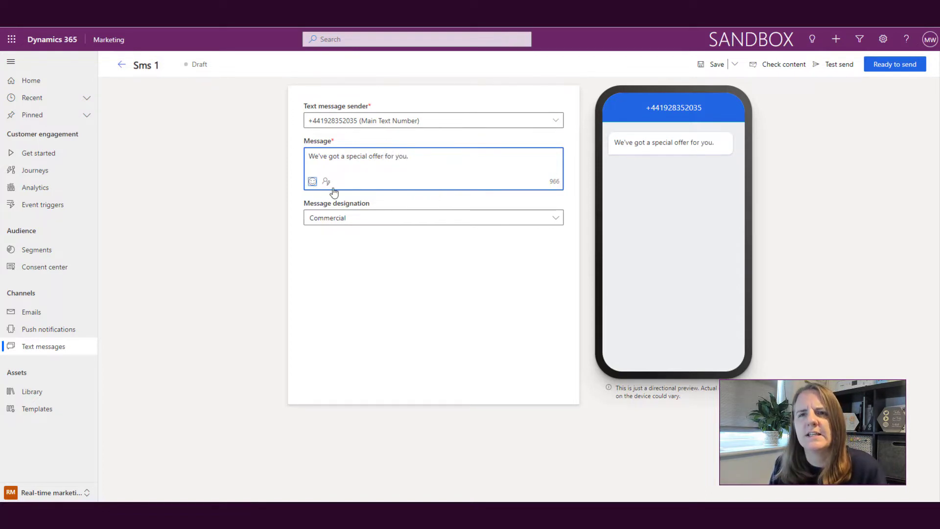
left_click(313, 181)
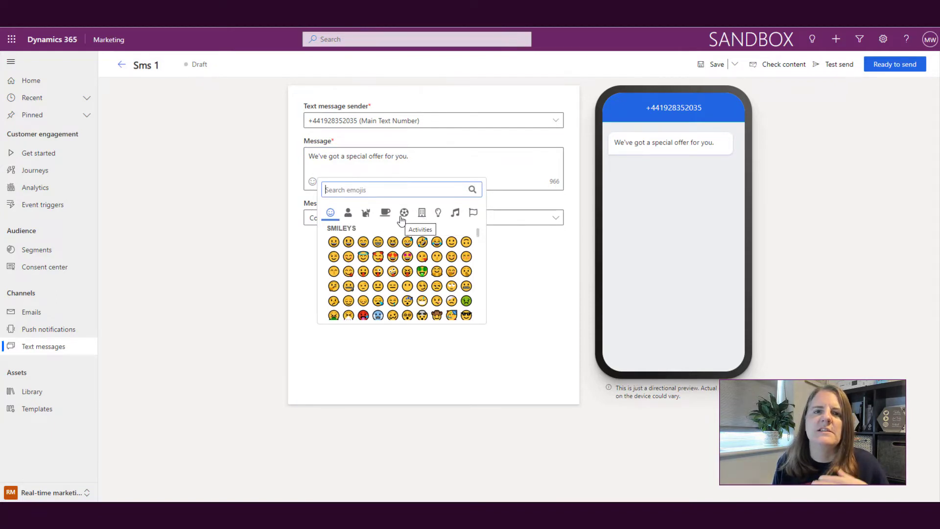
type("fire")
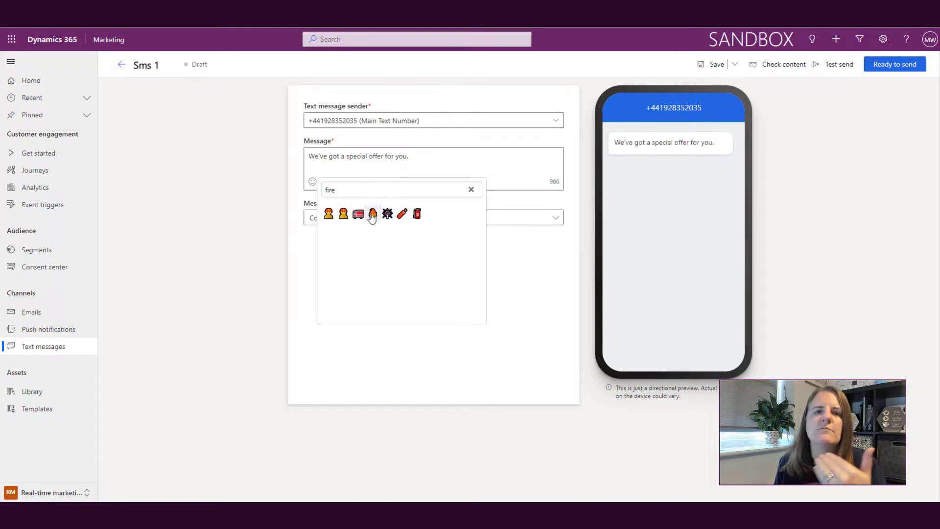
left_click(373, 214)
left_click(471, 189)
left_click(452, 154)
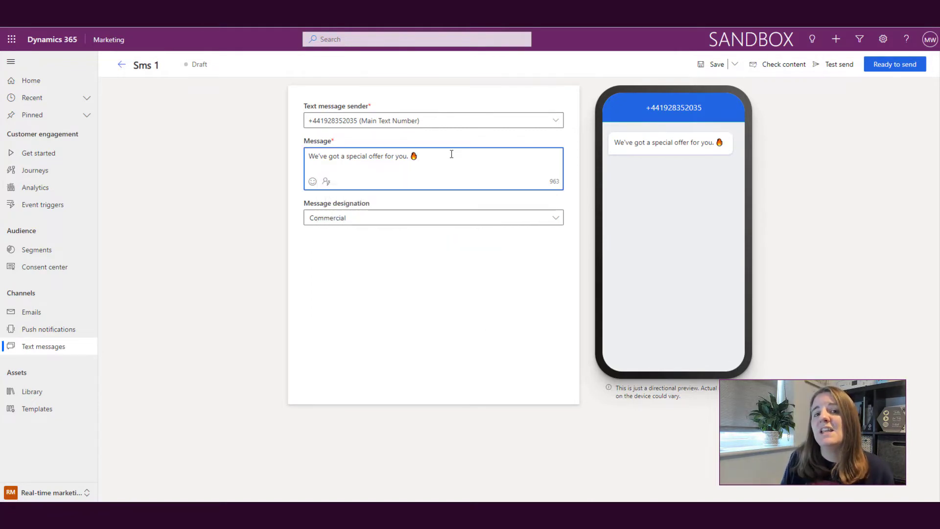
type("Check out")
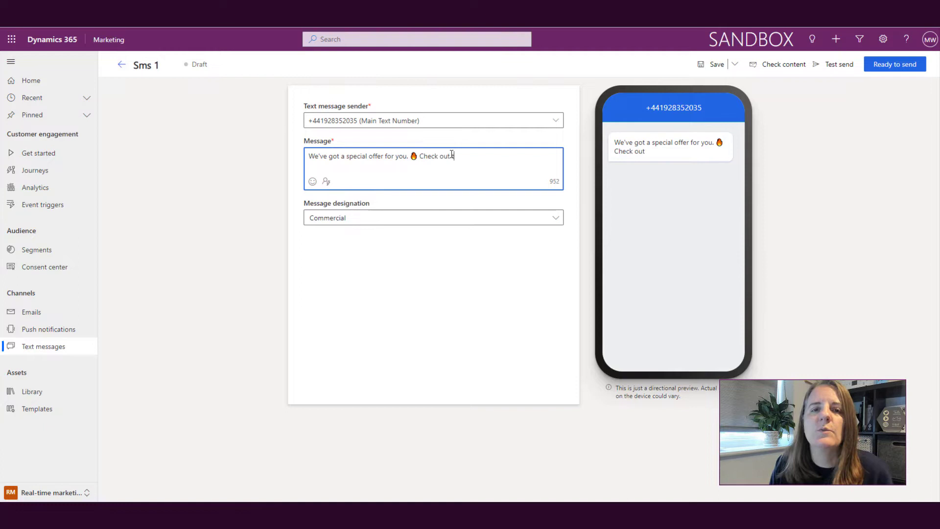
type(" the hot deals we")
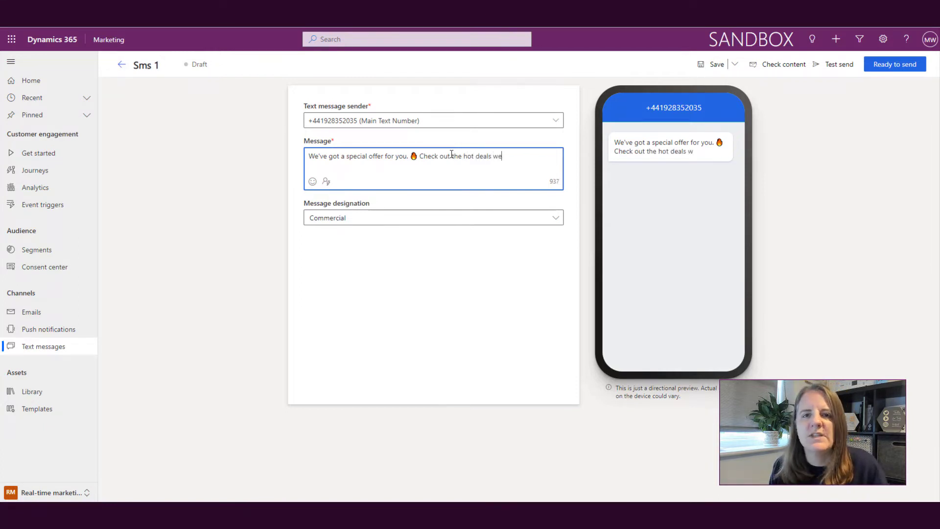
type(" have in store!")
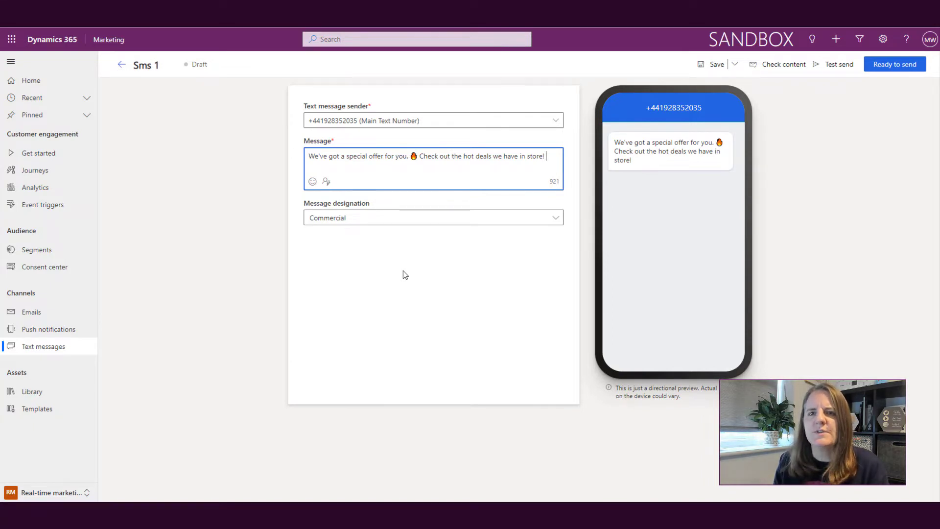
left_click(308, 155)
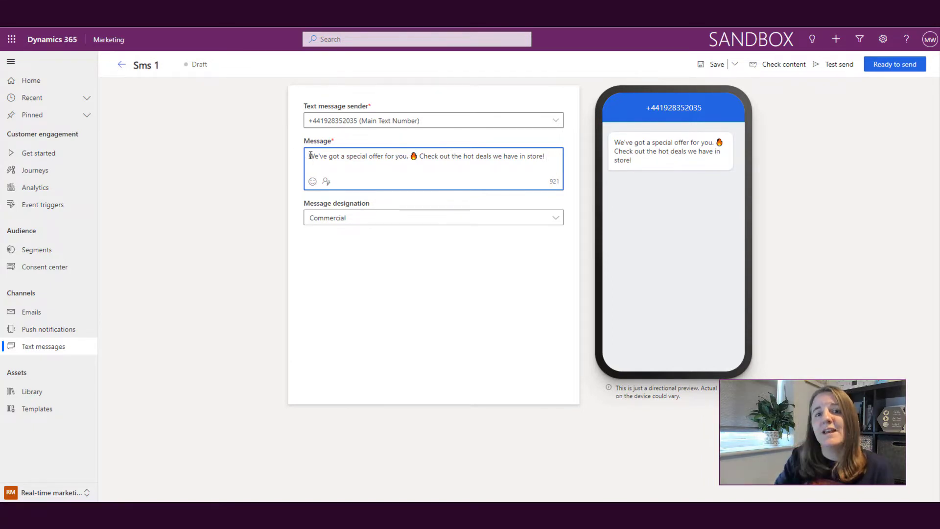
Insert a FirstName placeholder at the message start from Contact First Name, defaulting to 'Hi there'
left_click(326, 181)
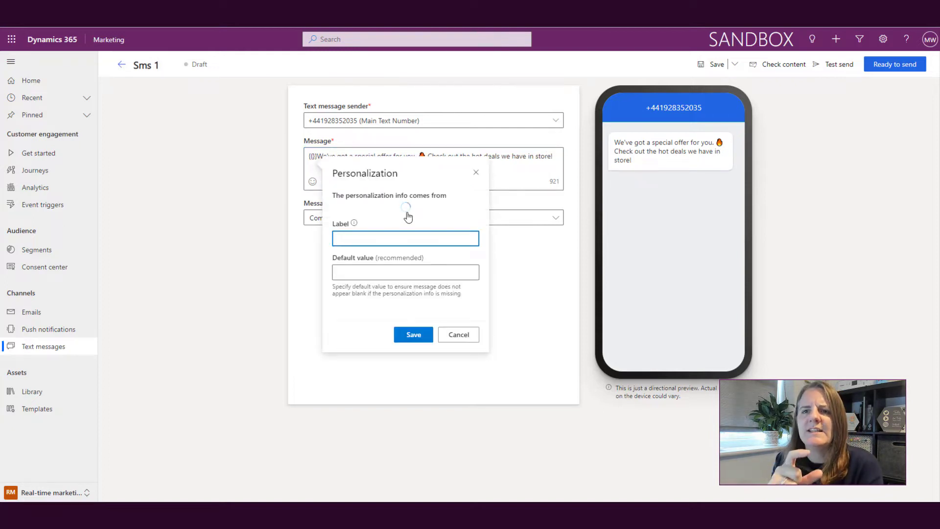
type("First")
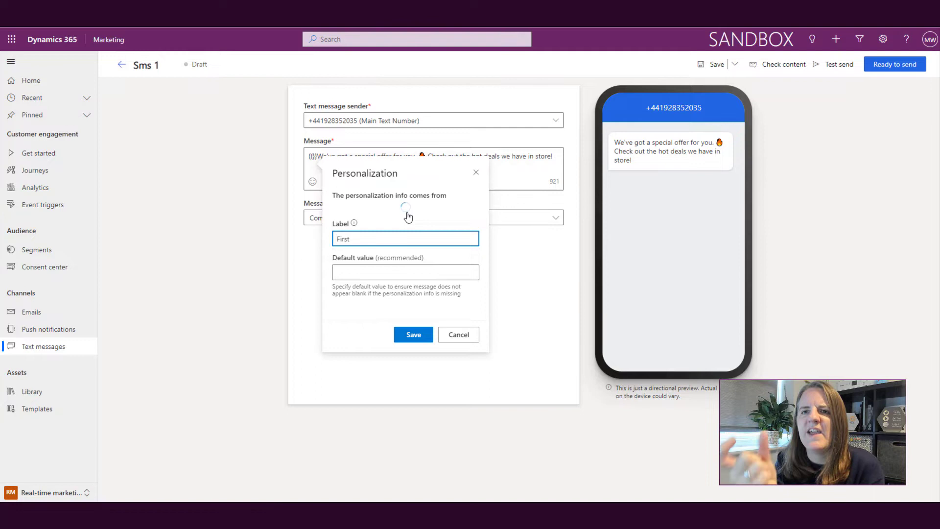
type("Name")
key("Tab")
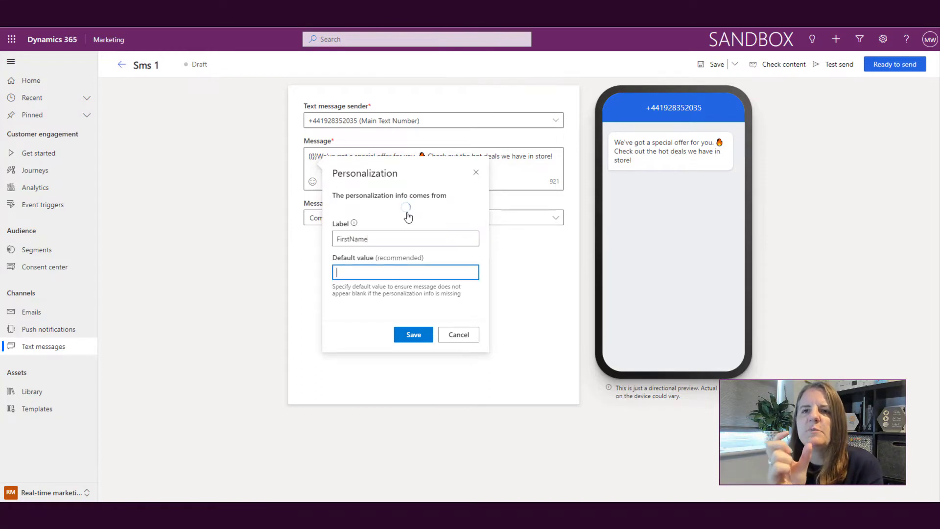
type("Hi there")
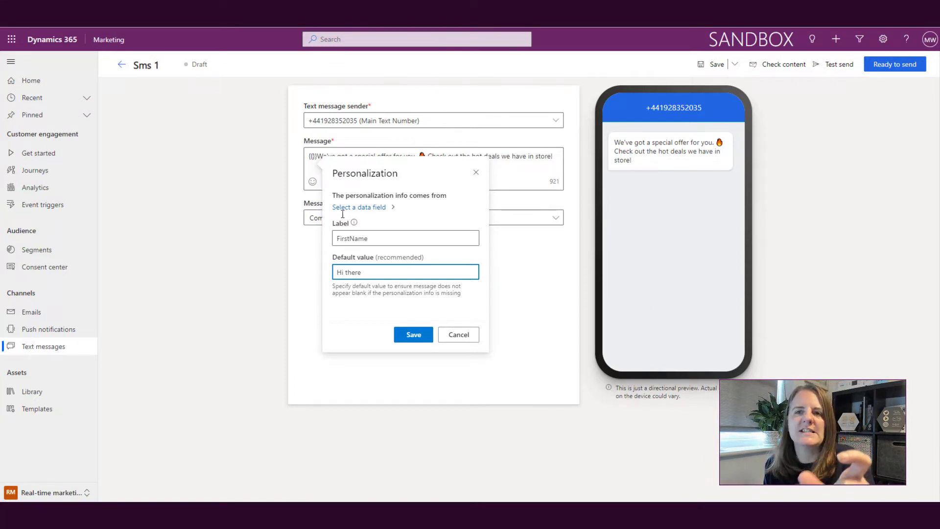
left_click(385, 207)
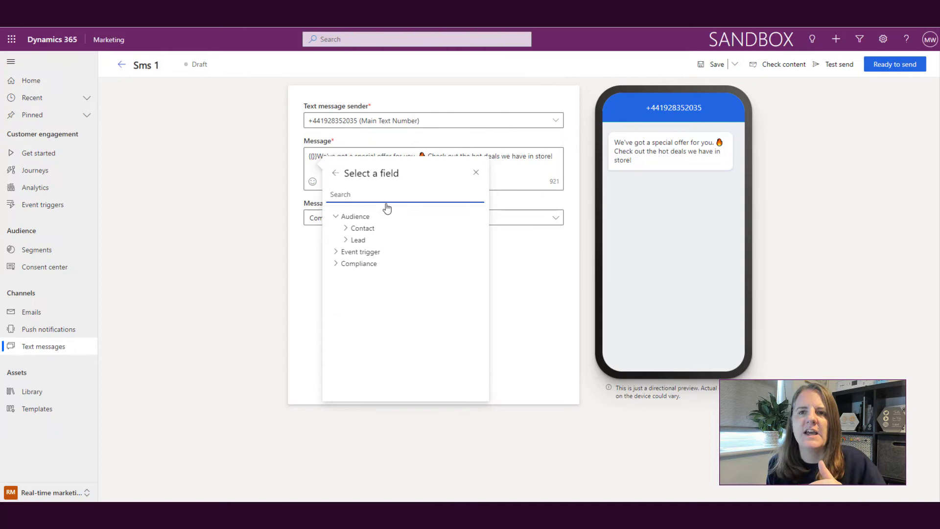
type("first name")
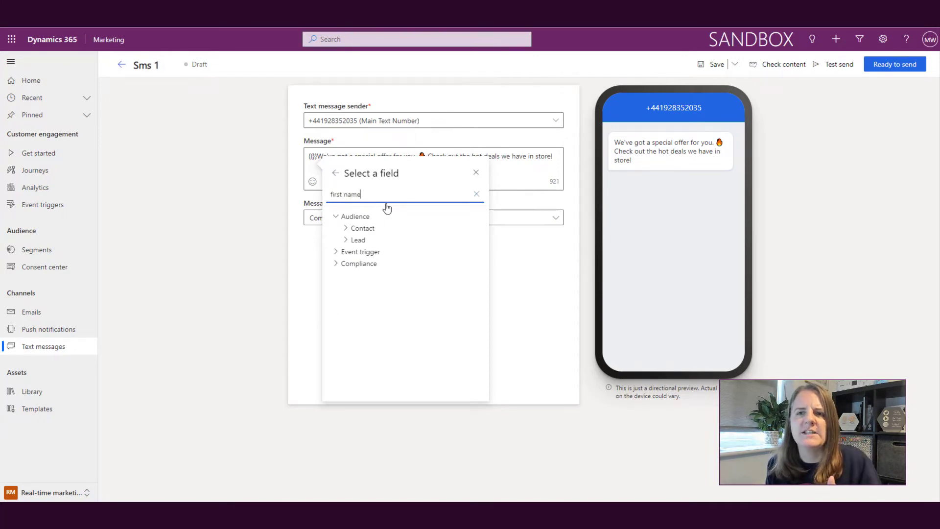
left_click(396, 243)
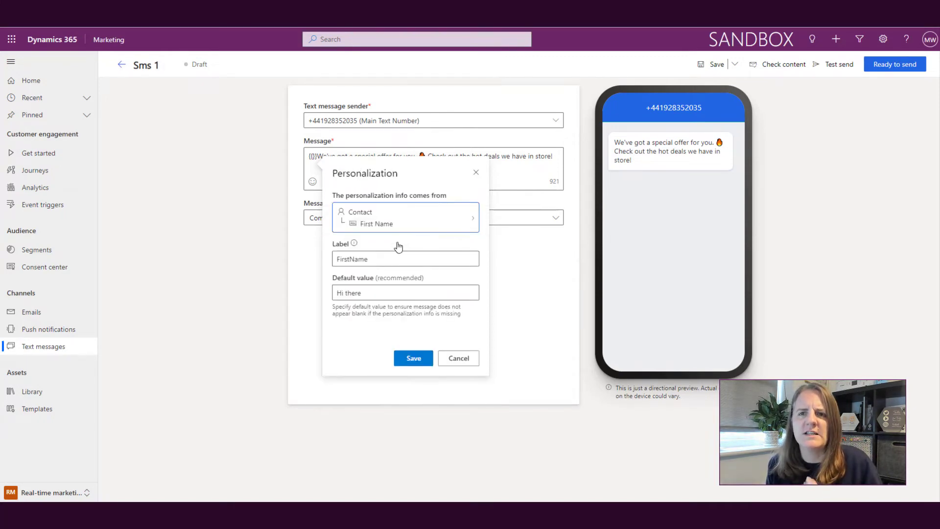
left_click(412, 359)
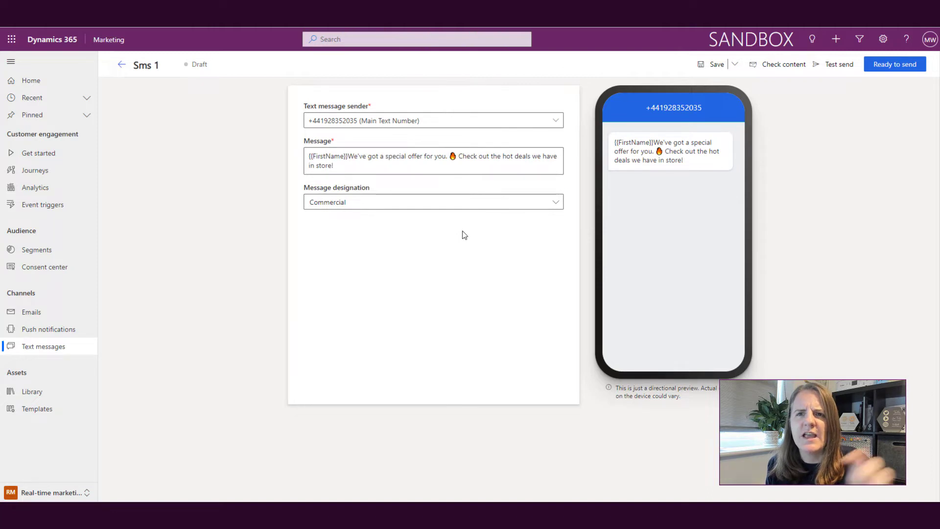
Follow the placeholder with a comma and end the message with 'All our deals can be found here:'
left_click(347, 156)
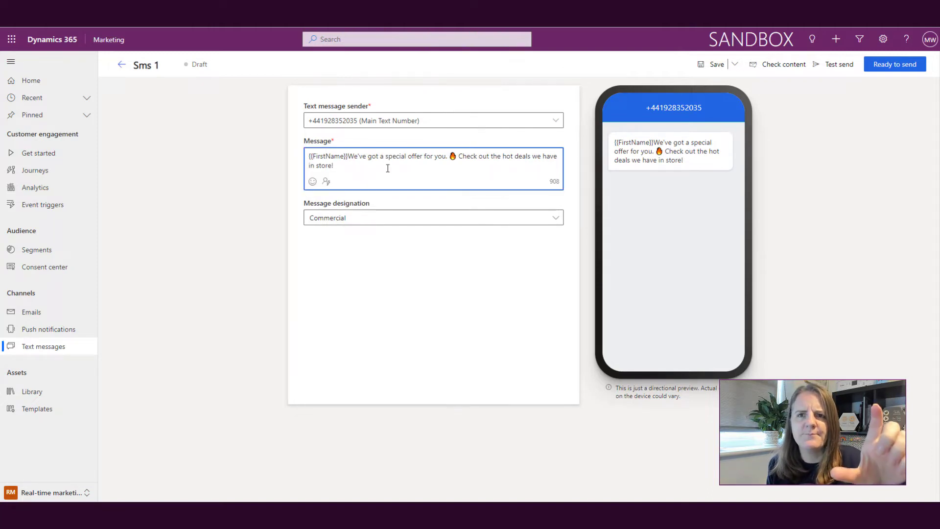
key("Delete")
type(", w")
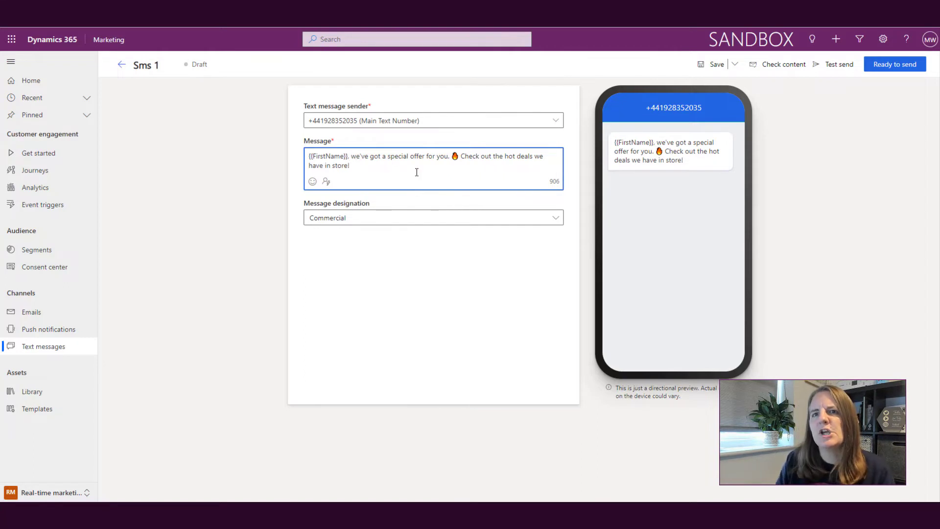
type("Check")
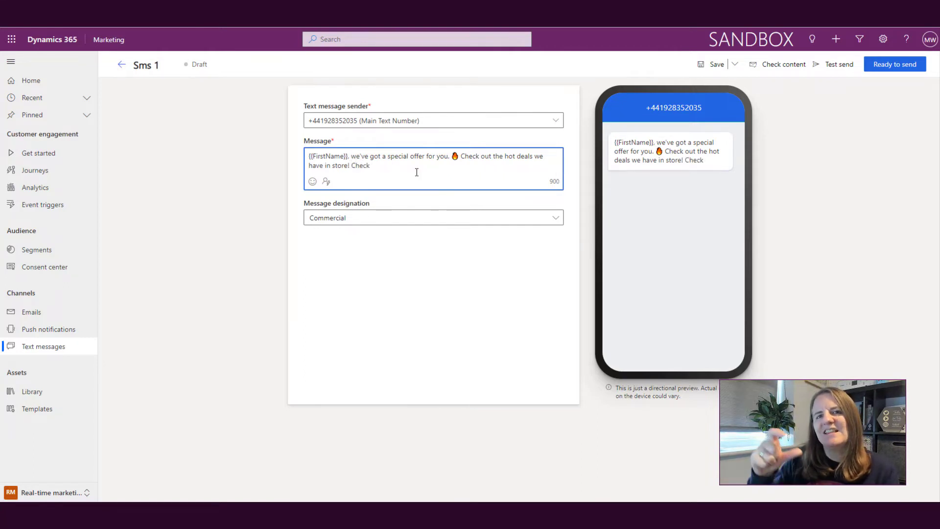
key("BackSpace")
key("BackSpace")
key("BackSpace")
key("BackSpace")
key("BackSpace")
type("A")
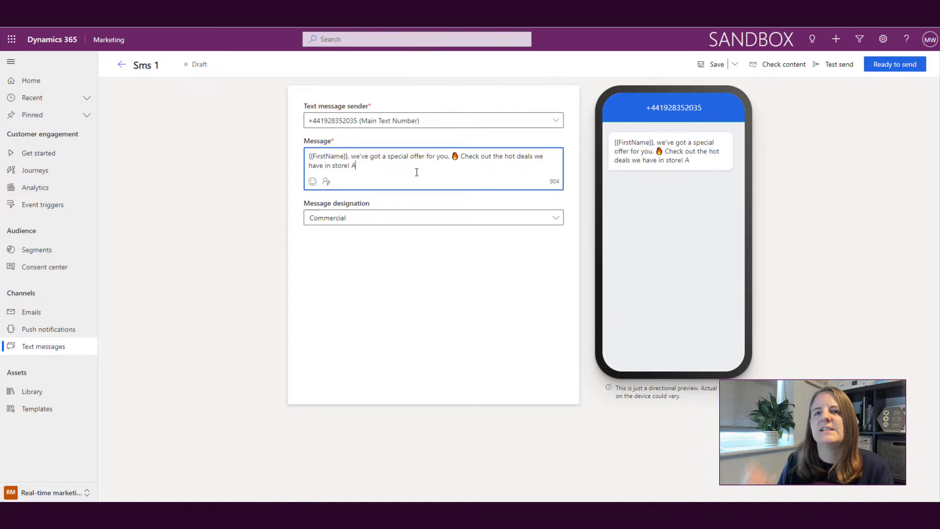
type("ll our deals ")
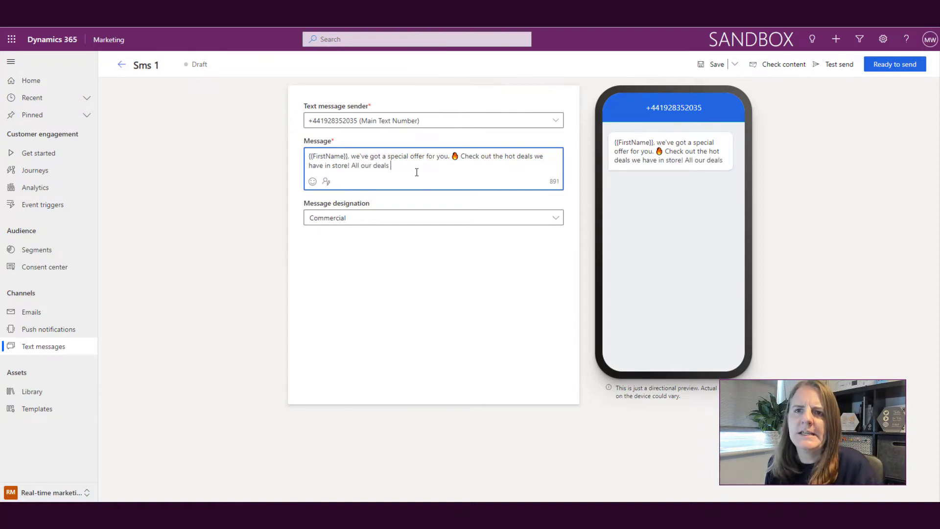
type("can be fou")
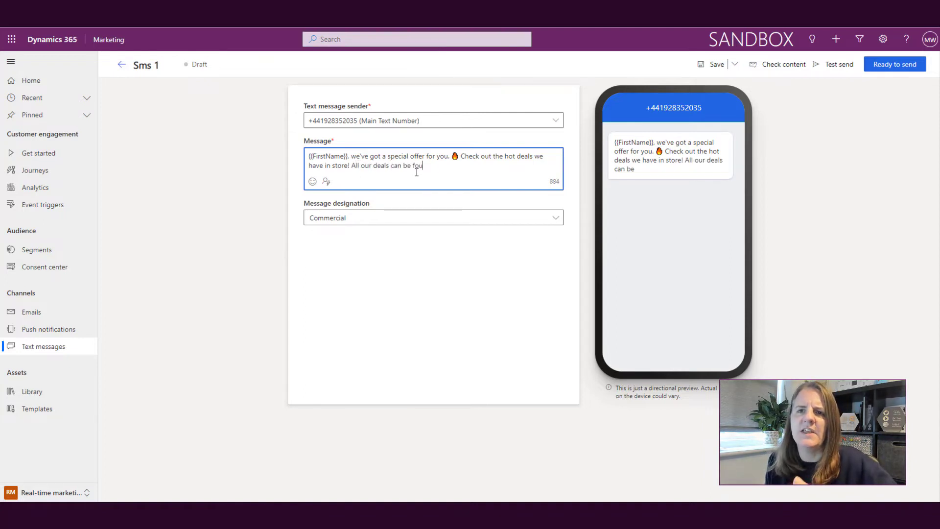
type("nd here:")
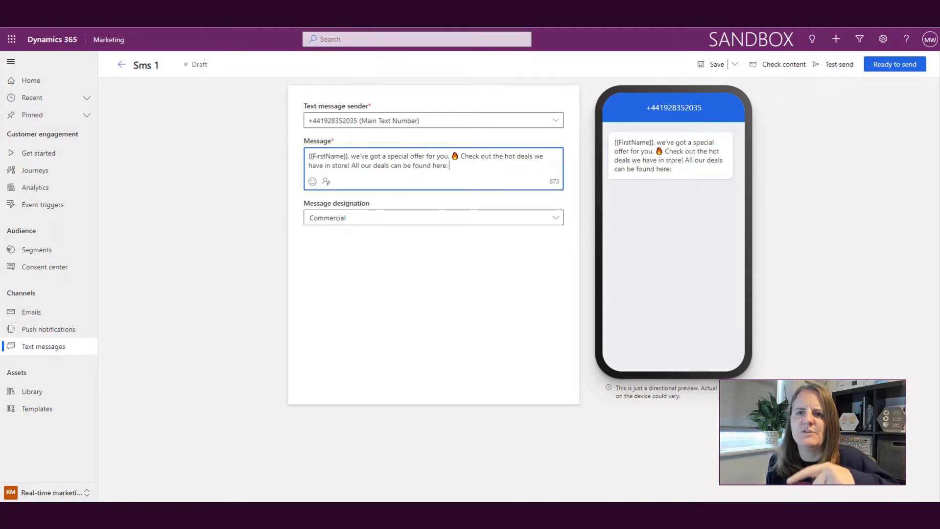
key("Tab")
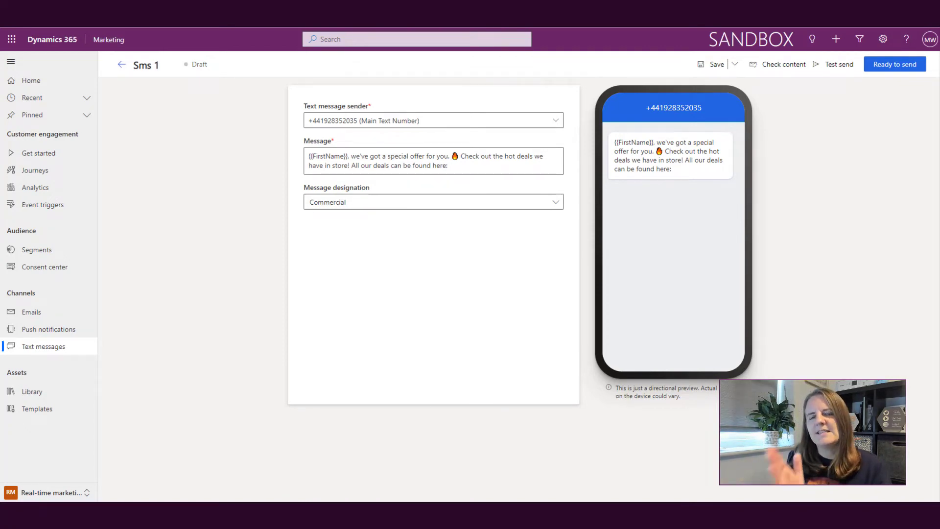
Paste the deals website link at the end of the message
left_click(488, 166)
type("https://meganvwalker.com/")
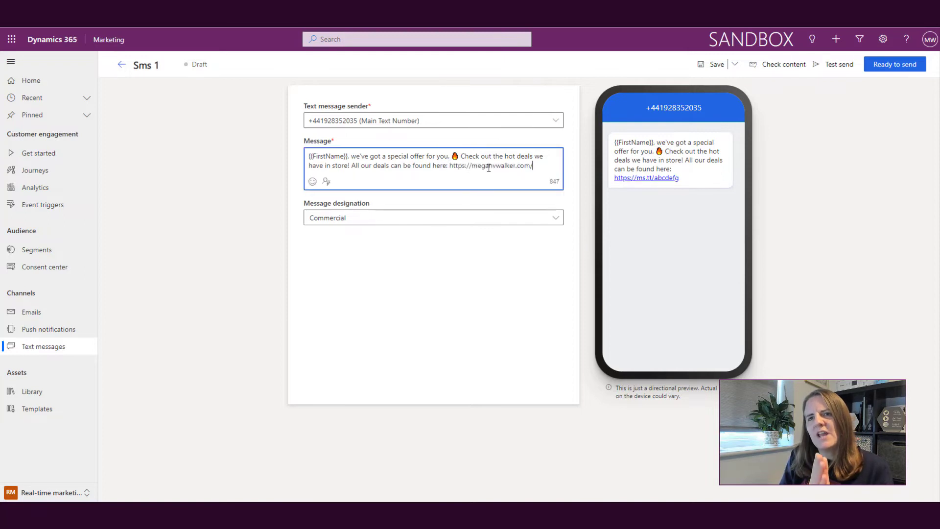
left_click(476, 264)
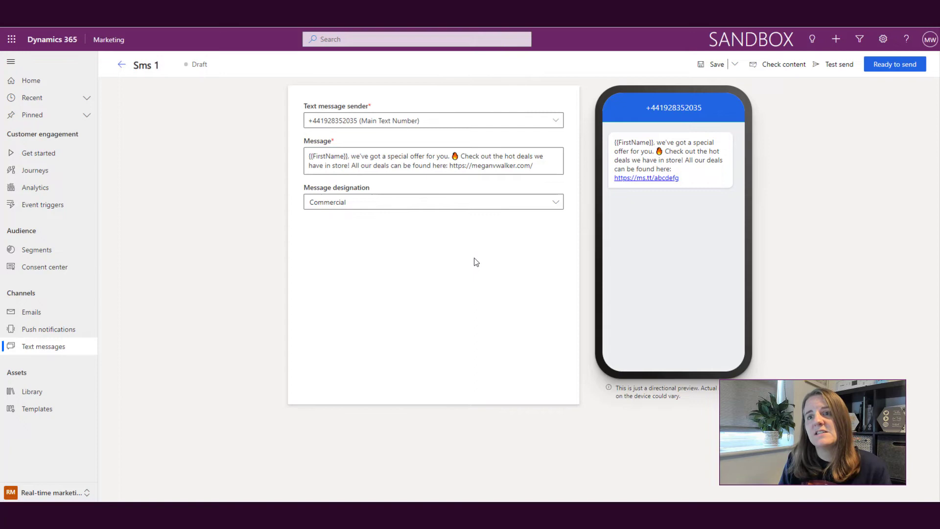
Keep Commercial as the message designation and save the draft
left_click(555, 203)
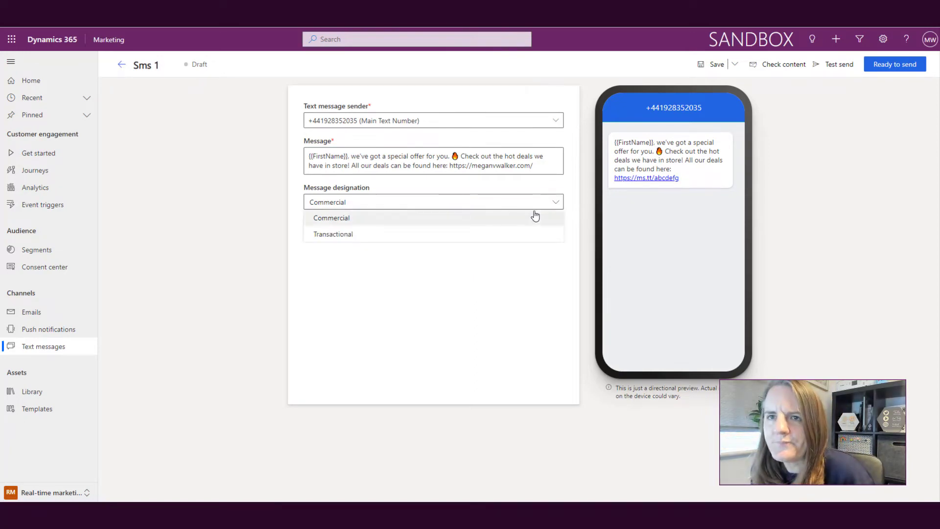
left_click(533, 216)
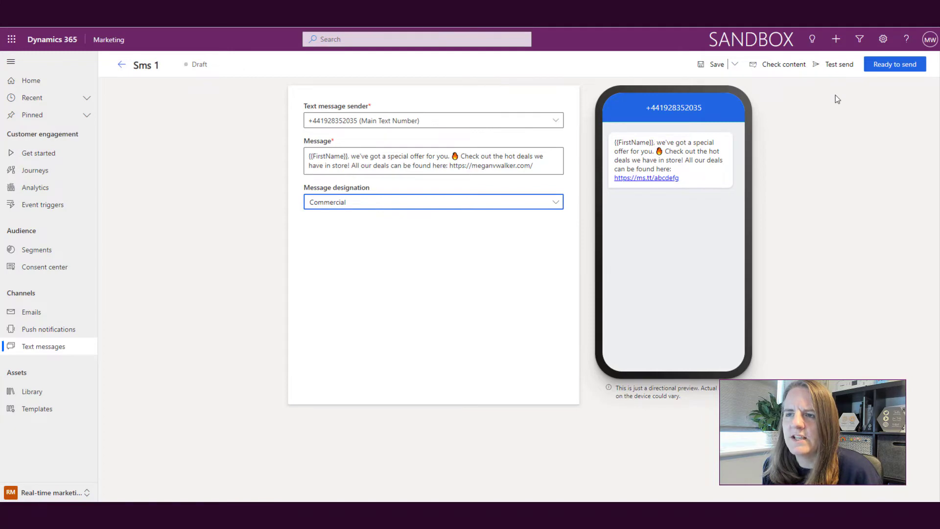
left_click(715, 64)
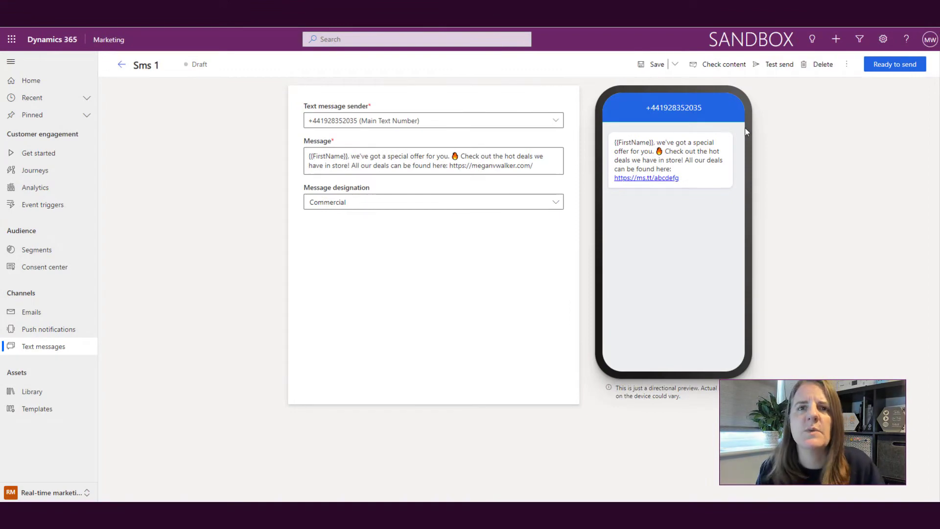
Rename the message from 'Sms 1' to 'Special Offers'
left_click_drag(165, 64, 139, 65)
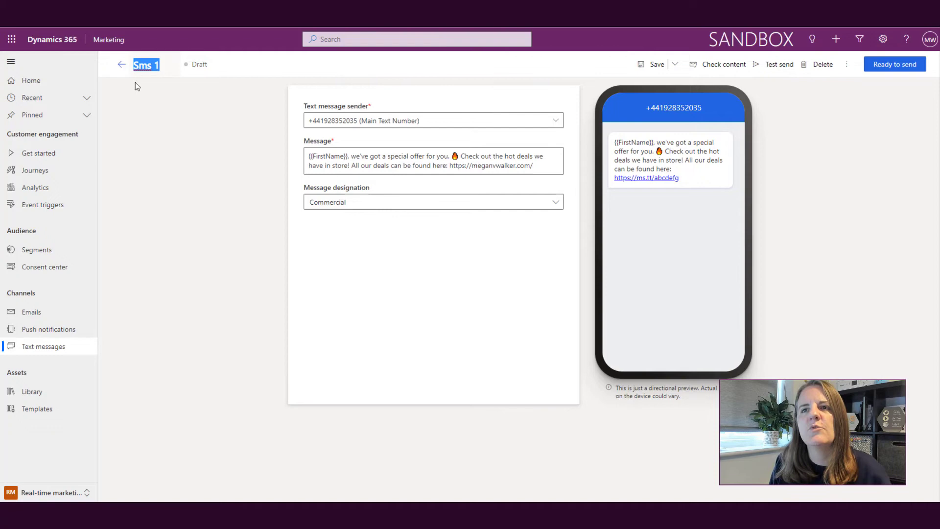
type("peecial")
key("BackSpace")
key("BackSpace")
key("BackSpace")
key("BackSpace")
key("BackSpace")
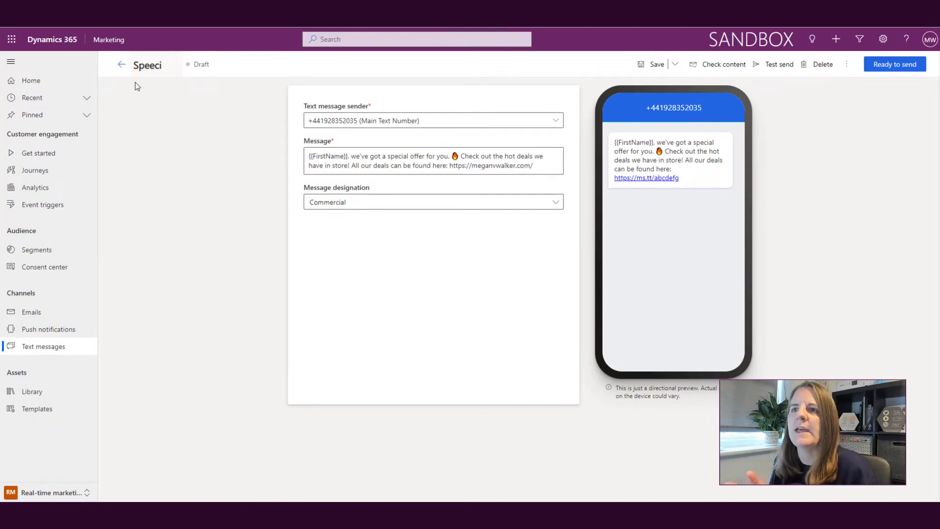
type("cial Offers")
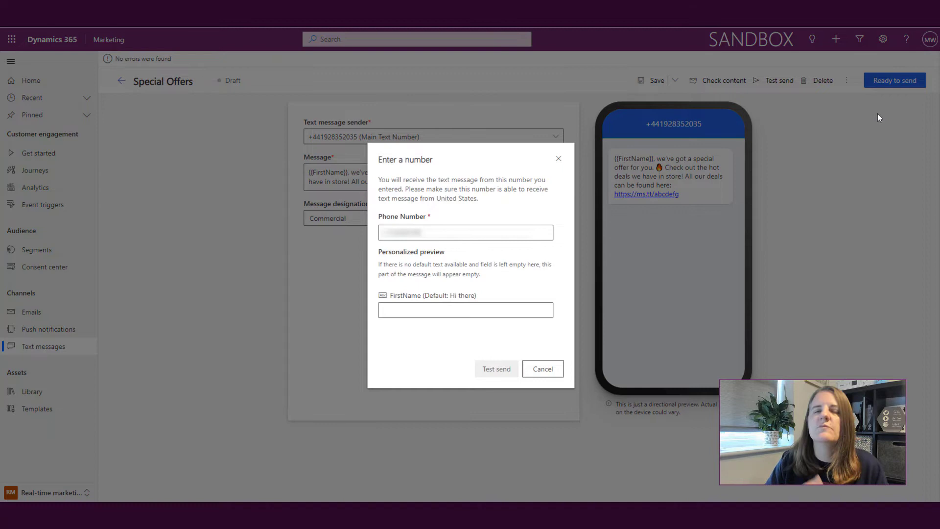
Test-send Special Offers to a test phone number with a sample first name as preview
left_click(473, 232)
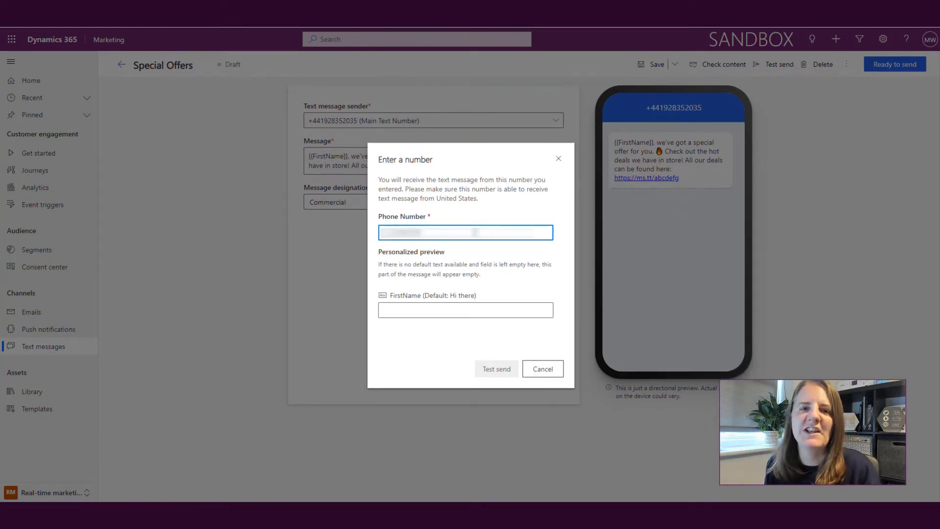
type("+1425")
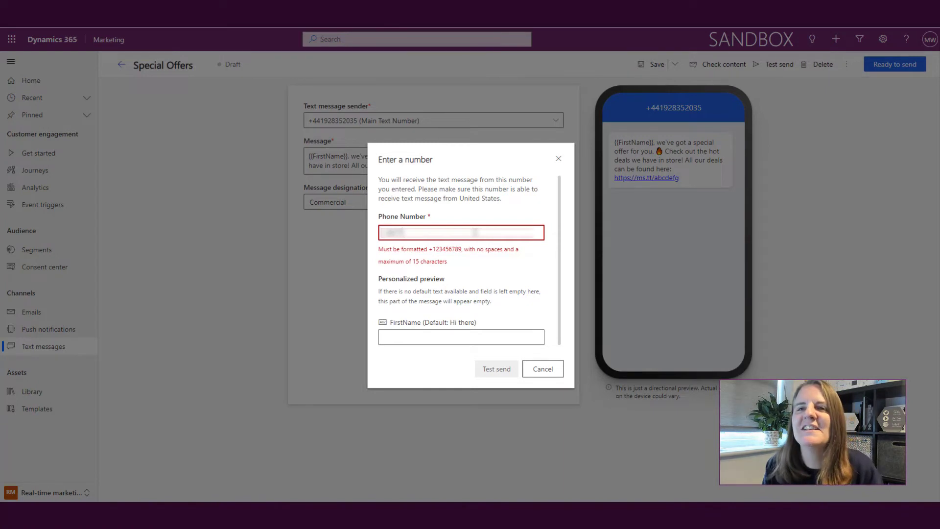
type("55501")
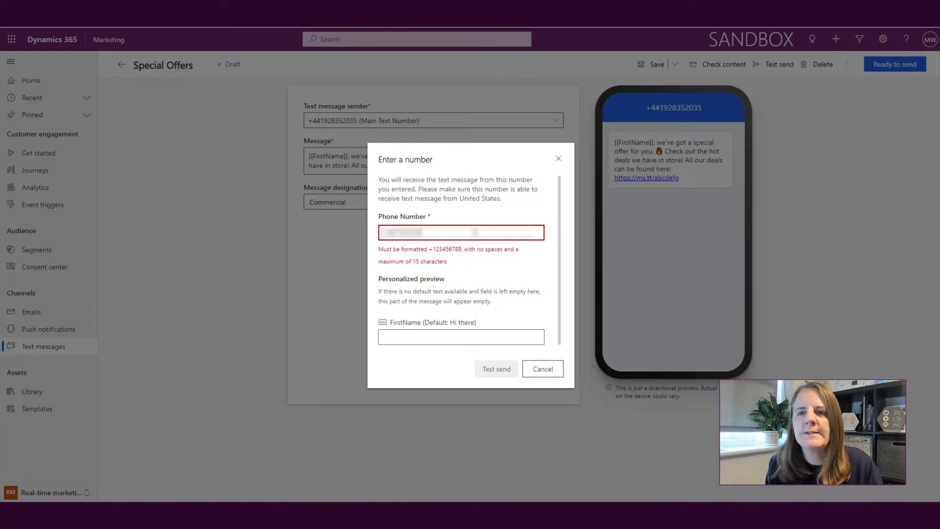
type("0")
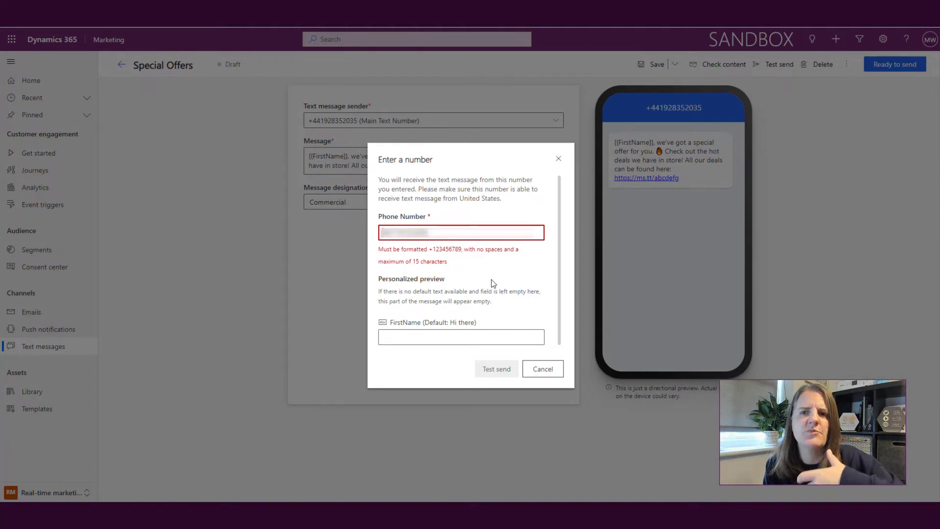
left_click(466, 311)
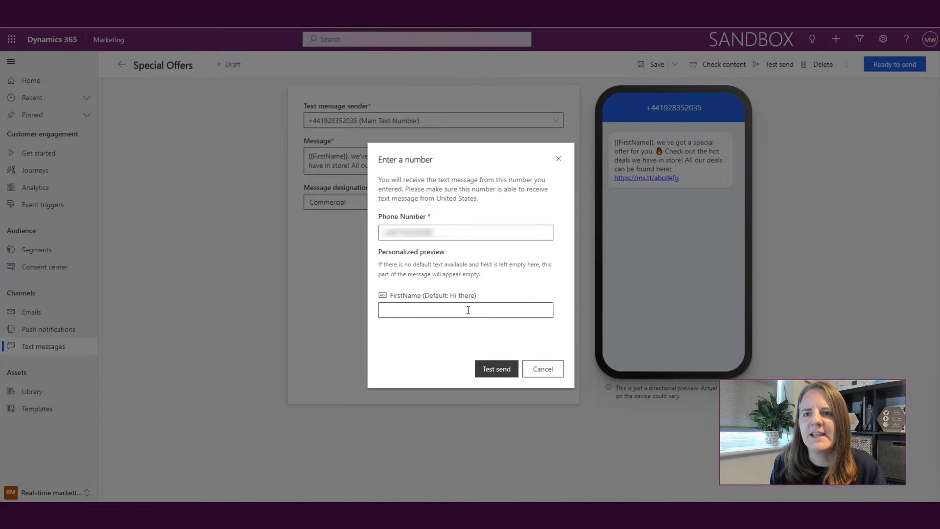
left_click(468, 310)
type("Megan")
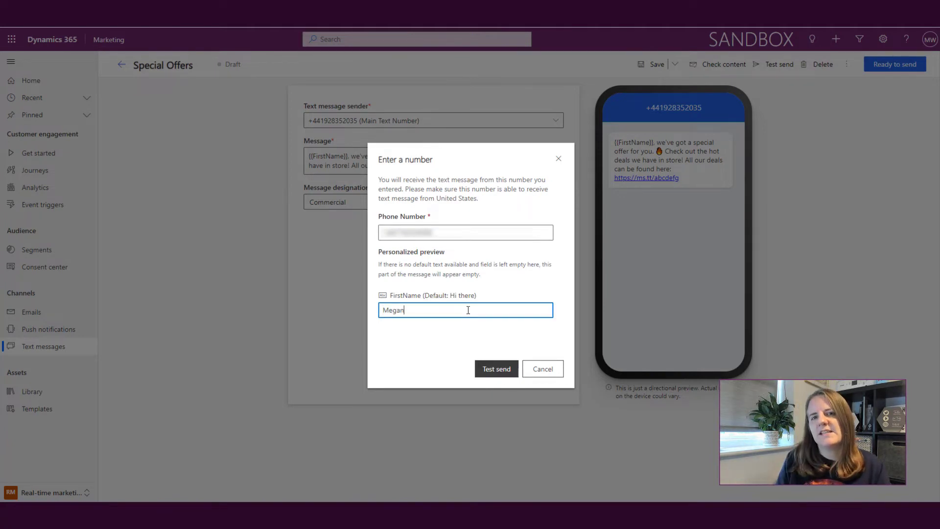
left_click(496, 368)
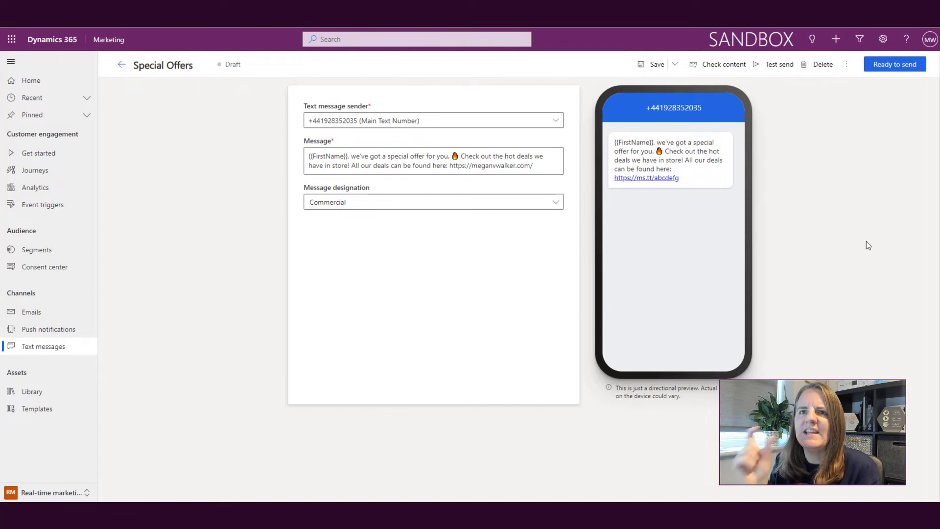
Mark Special Offers as Ready to send and go back to the Text messages list
left_click(895, 64)
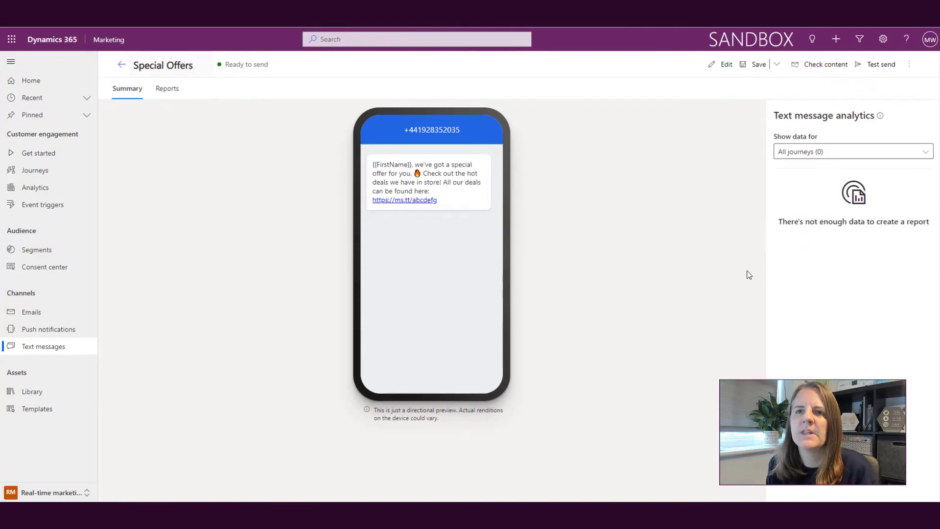
left_click(30, 347)
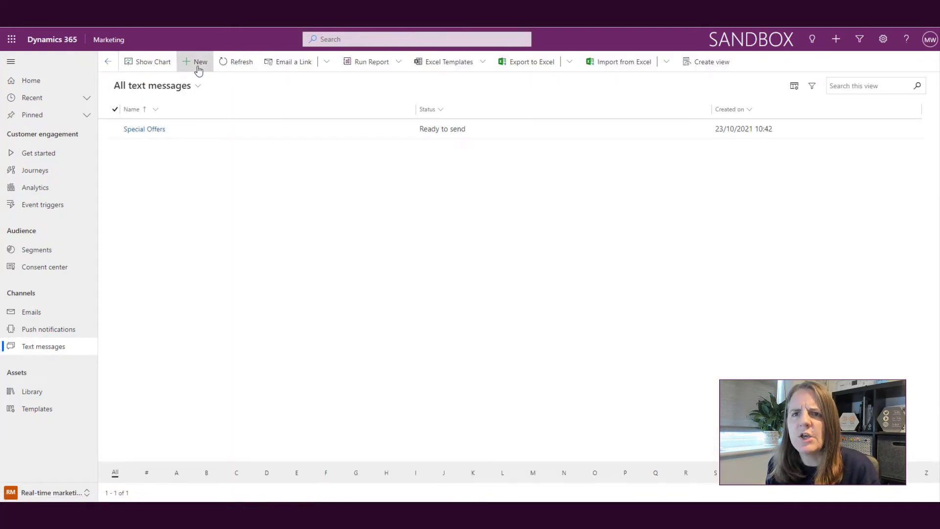
Start a new SMS whose body opens with the contact First Name placeholder, default 'Hi there'
left_click(198, 62)
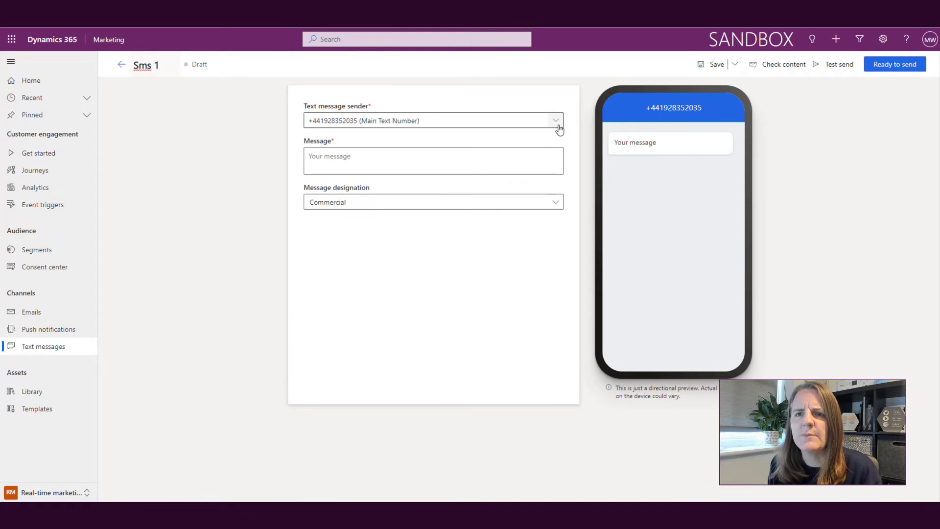
left_click(534, 154)
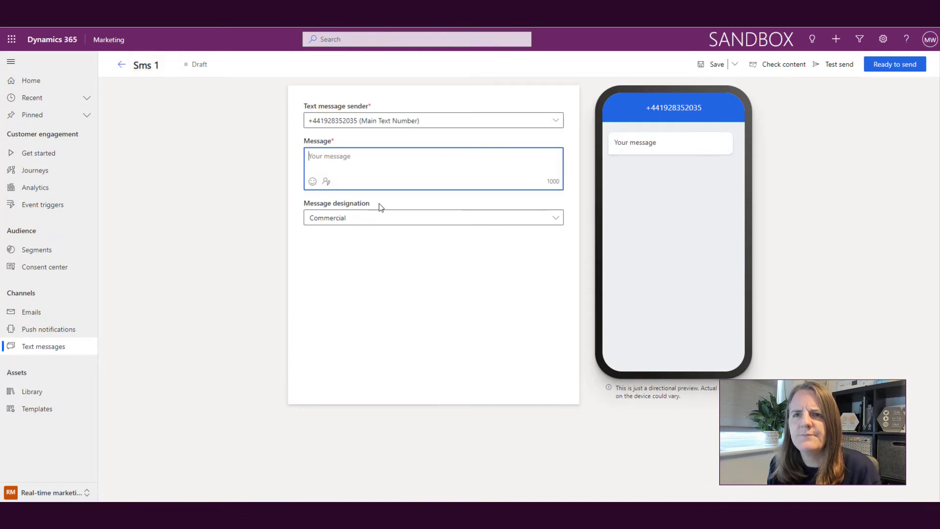
left_click(326, 182)
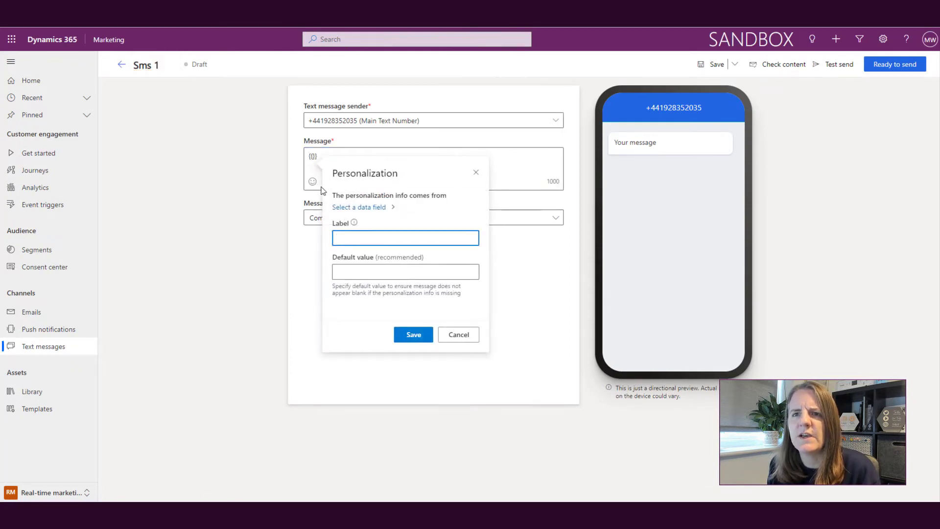
left_click(359, 210)
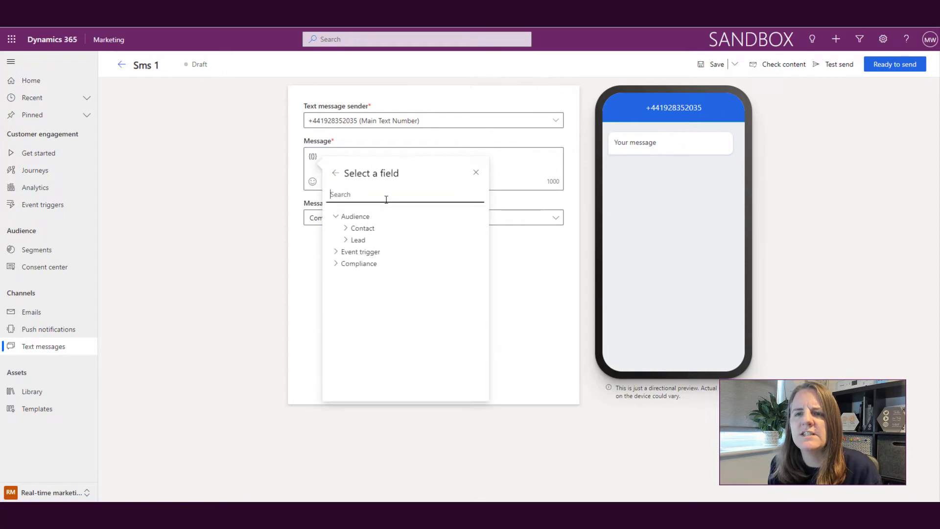
type("first")
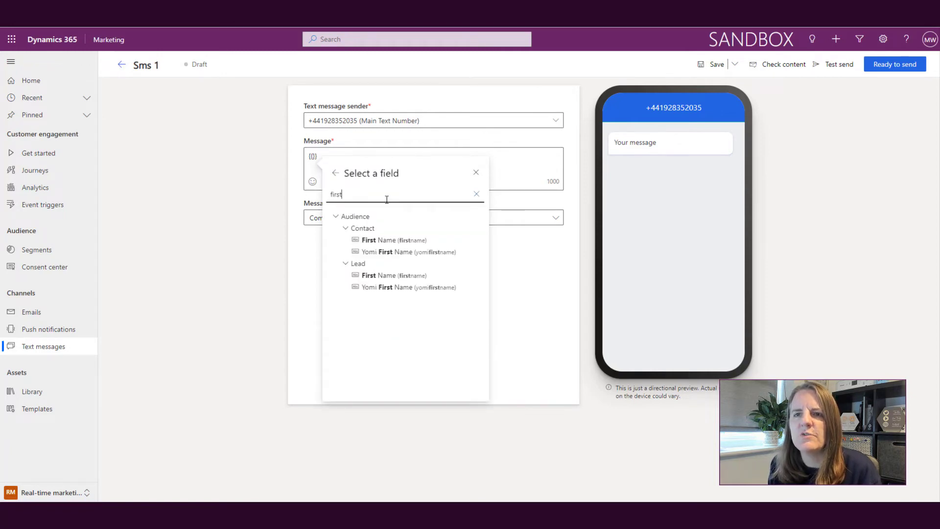
left_click(387, 237)
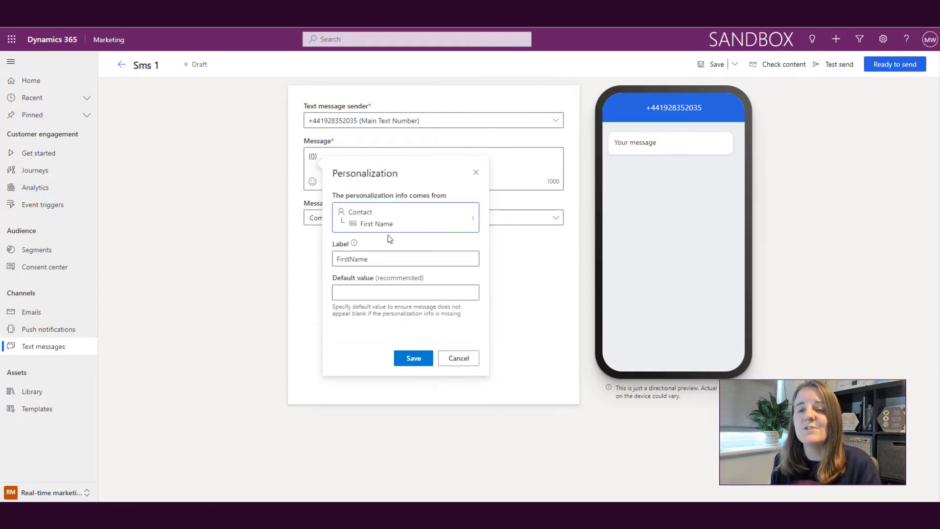
left_click(377, 292)
type("Hi there")
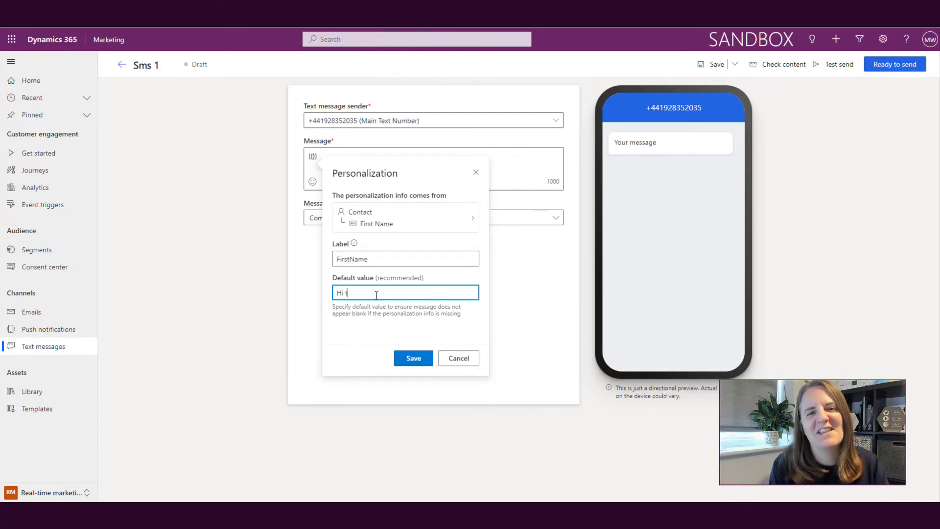
left_click(406, 354)
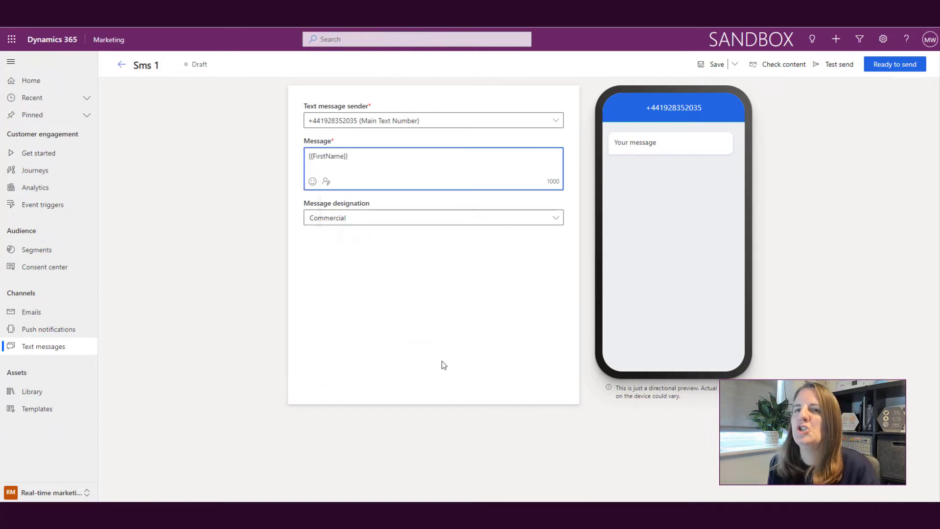
Continue the message with ', this is a reminder that your account still needs to be updated…'
left_click(417, 156)
type(", ")
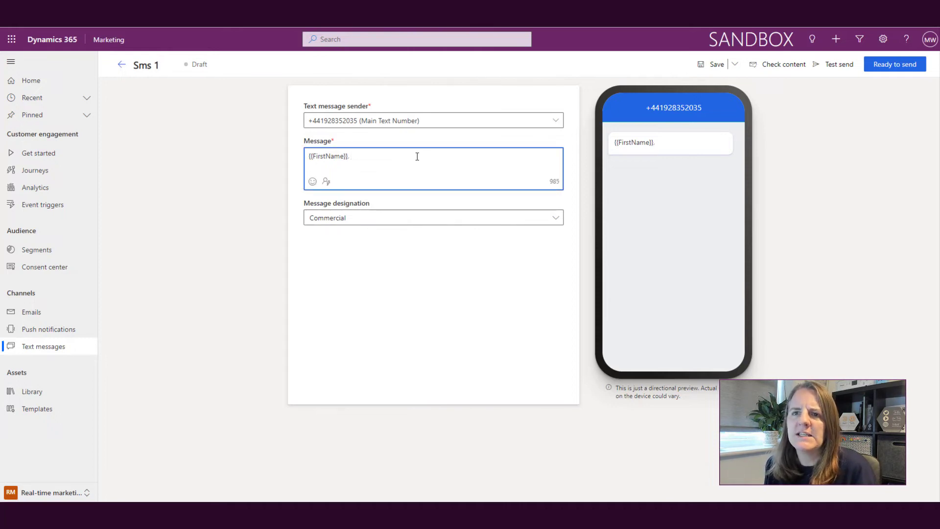
type("this is a remin")
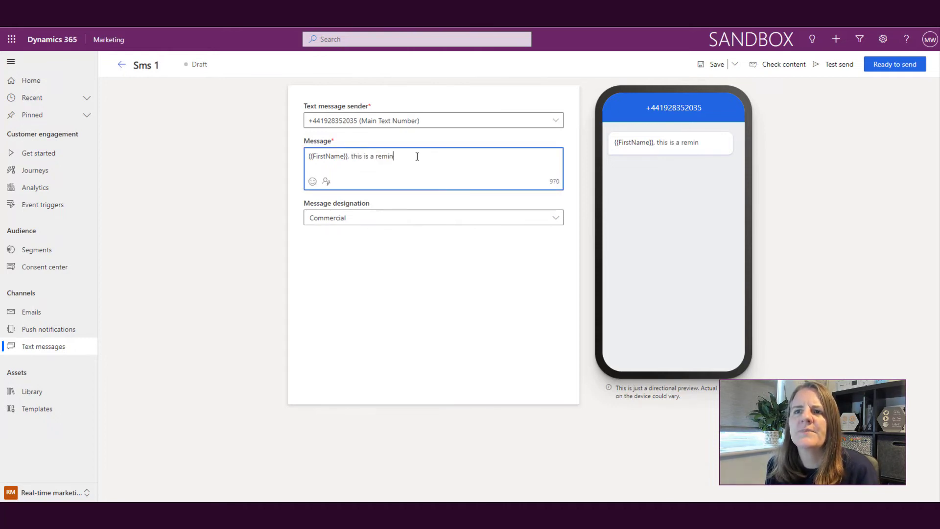
type("der")
type("that your")
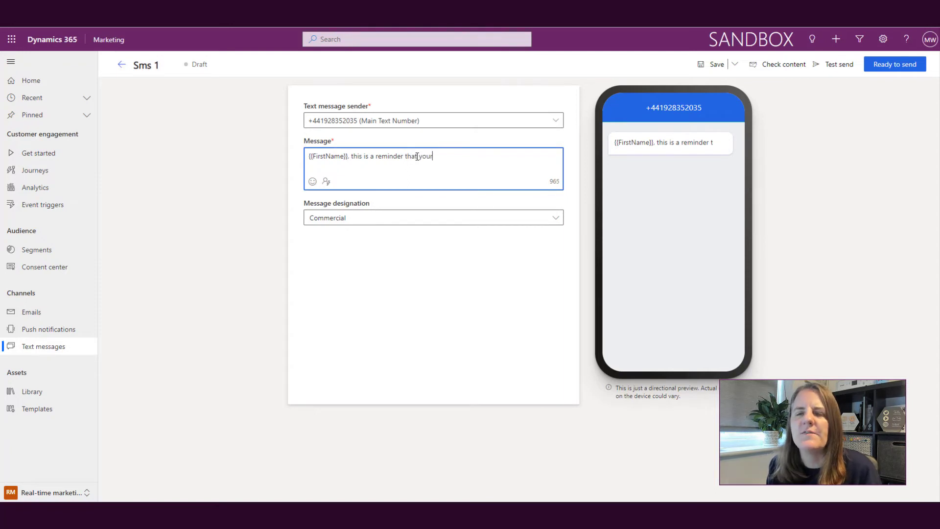
type(" account still n")
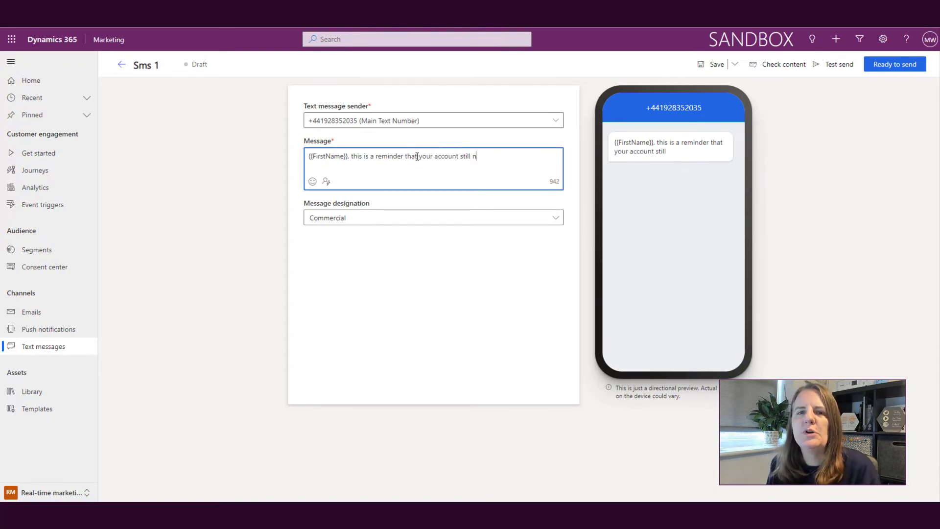
type("eeds to be update")
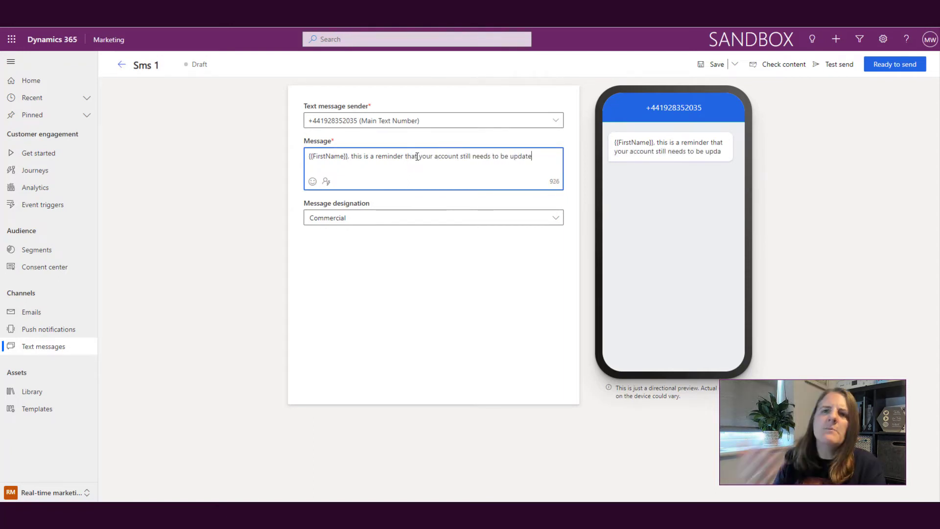
type("d. Please lo")
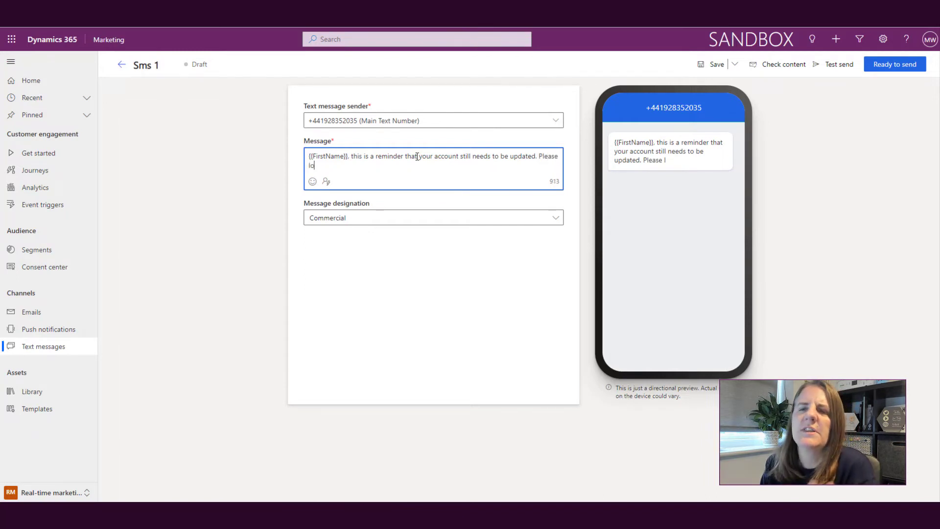
type("g in and fi")
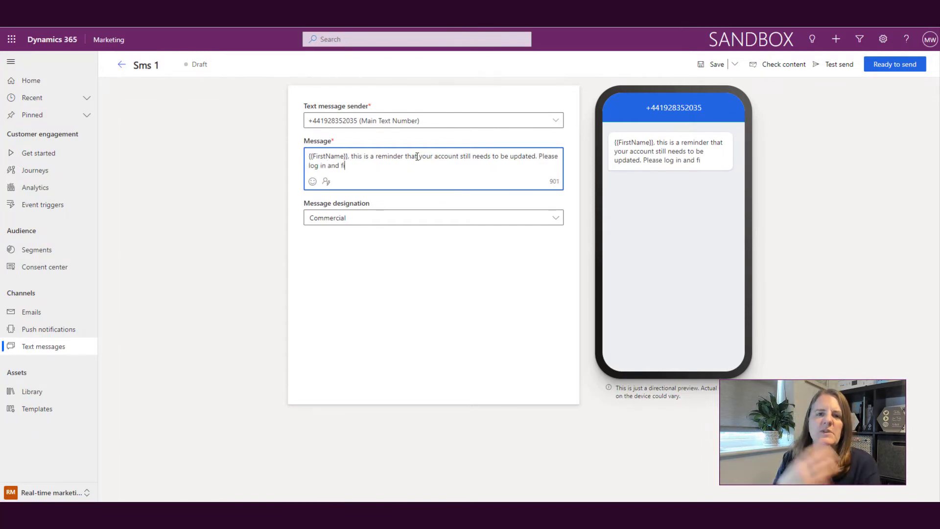
type("ll out")
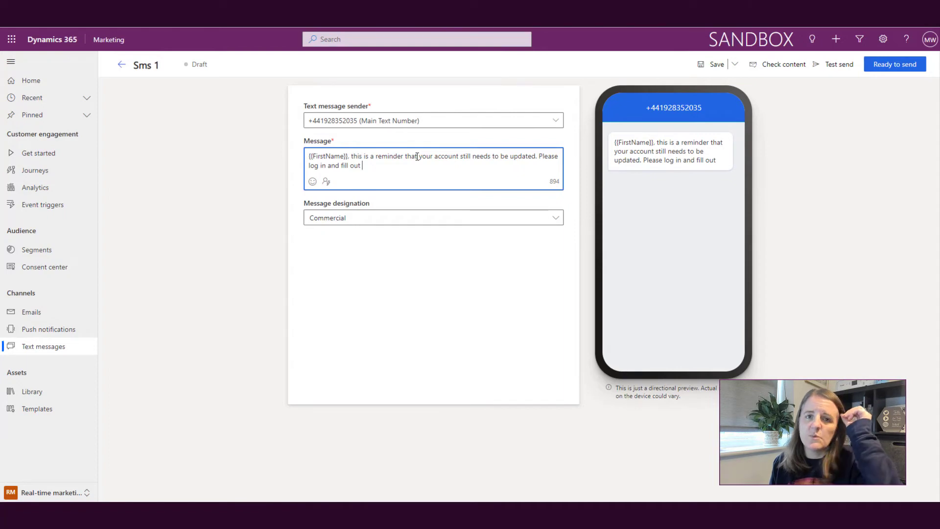
type(" t")
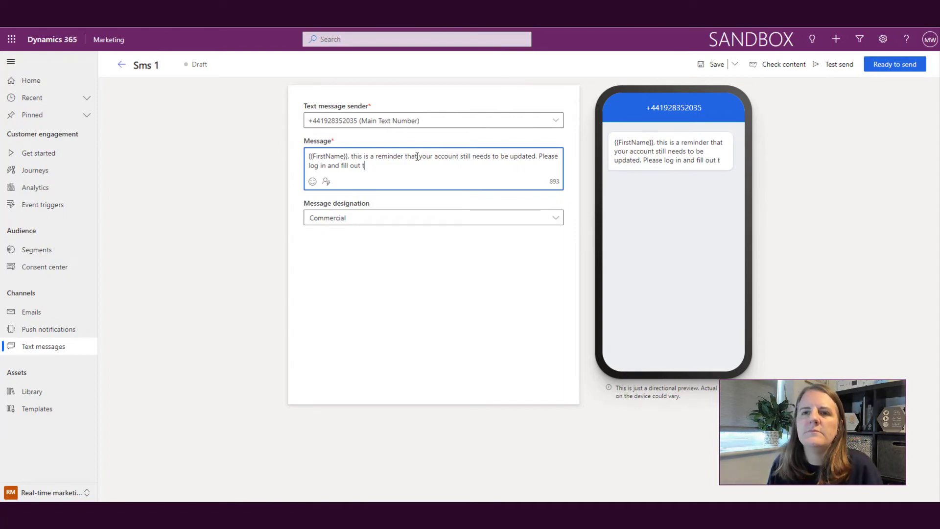
type("he rest of your prof")
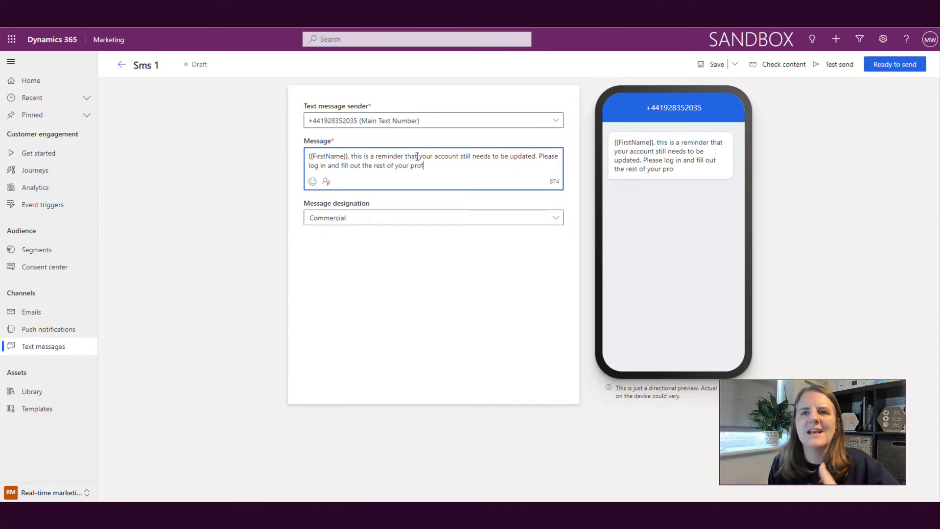
type("ile.")
Set the message designation to Transactional and leave the draft
left_click(444, 217)
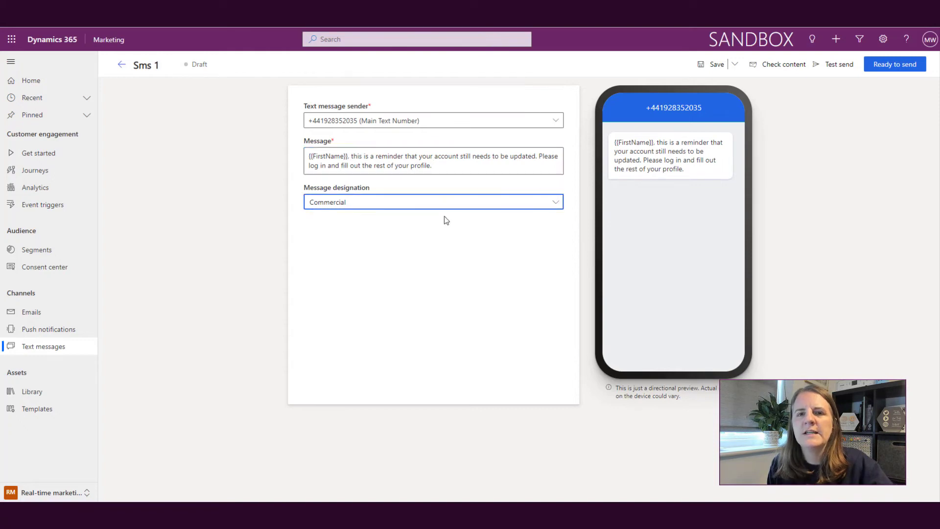
left_click(453, 209)
left_click(438, 233)
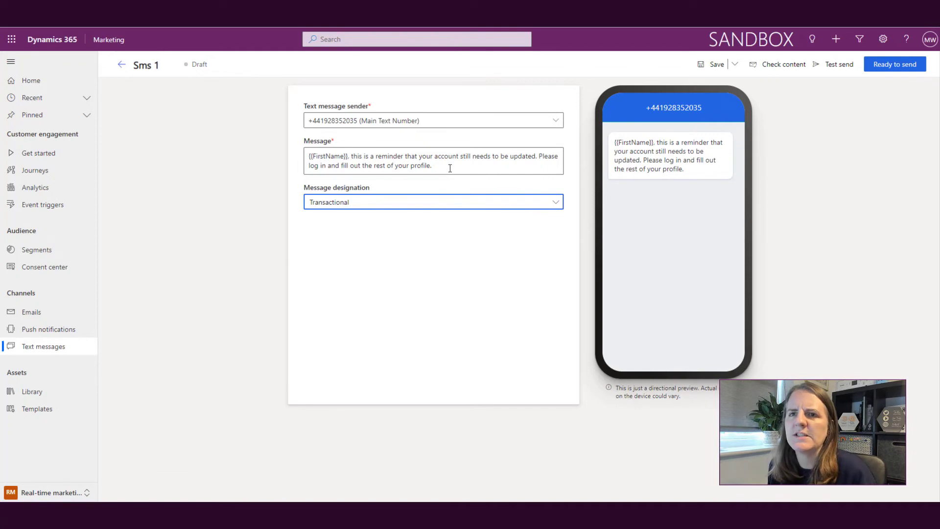
left_click(121, 64)
Discard the unsaved draft and start a new text message sent from the Main Text Number
left_click(542, 318)
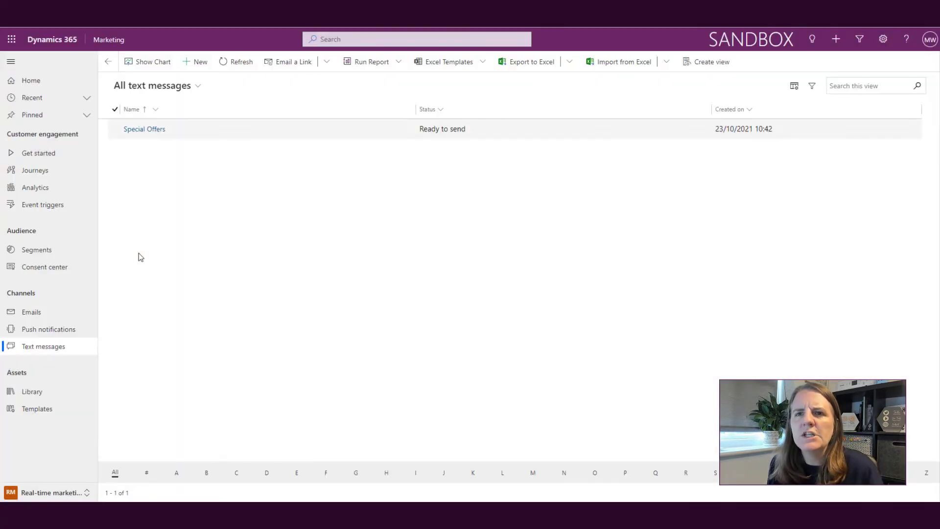
left_click(198, 62)
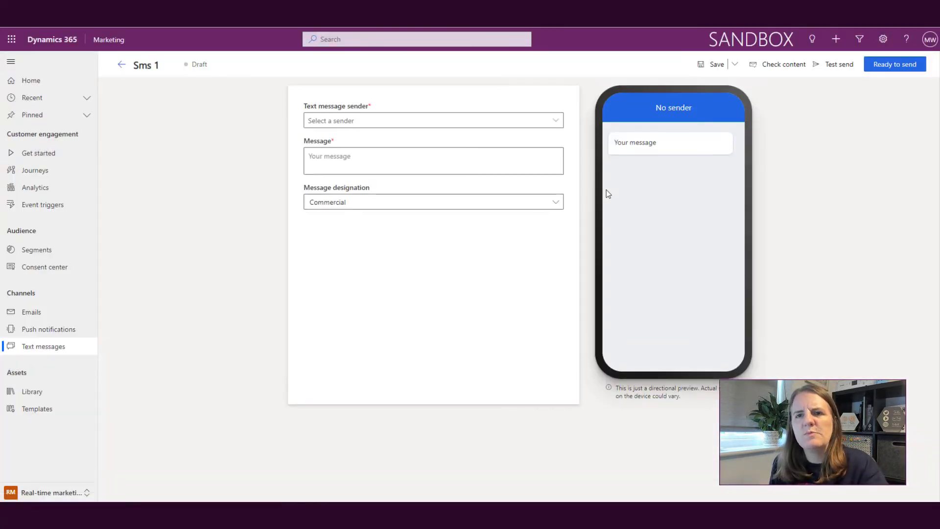
left_click(551, 121)
left_click(440, 140)
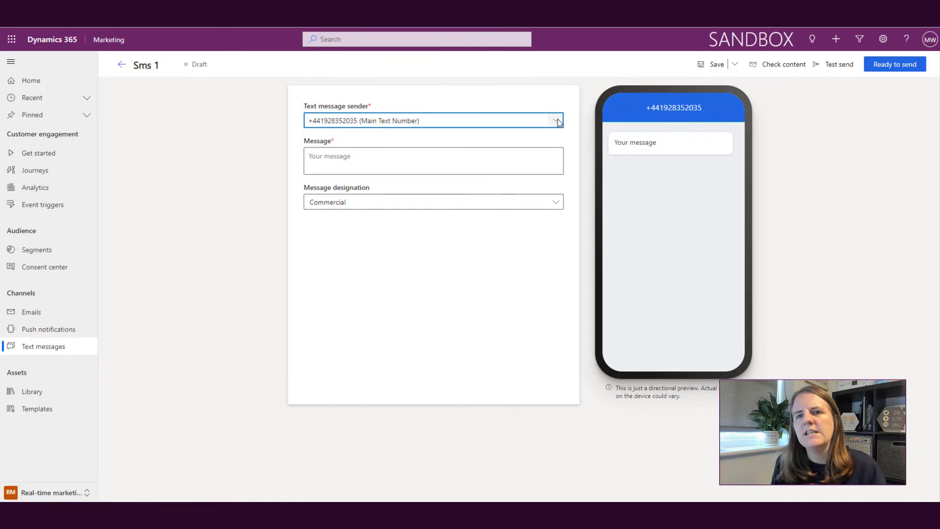
Begin the message body with the contact First Name placeholder, defaulting to 'Hi there'
left_click(477, 157)
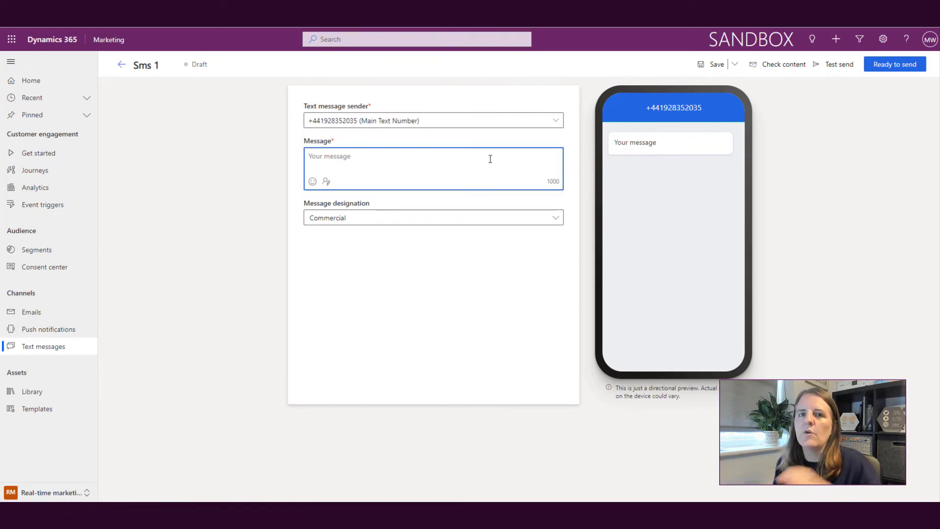
left_click(326, 181)
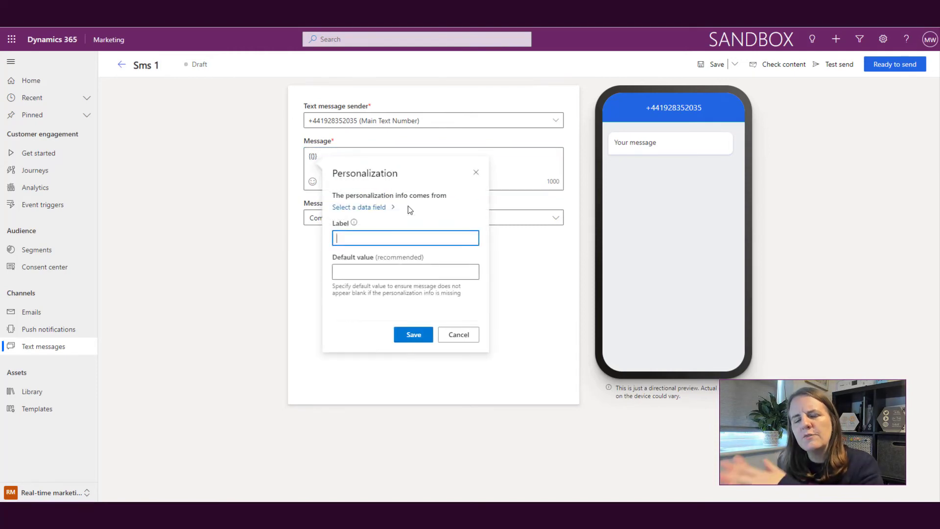
left_click(384, 207)
type("first name")
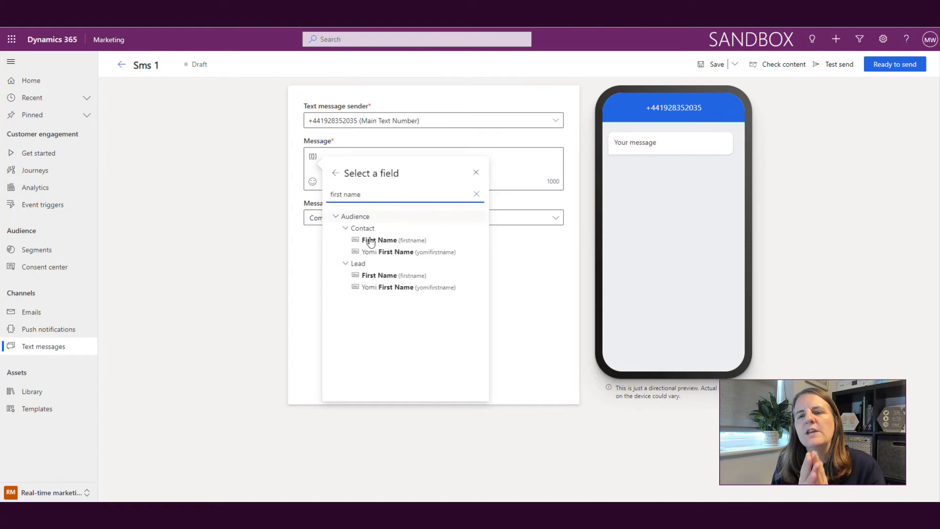
left_click(374, 240)
left_click(377, 291)
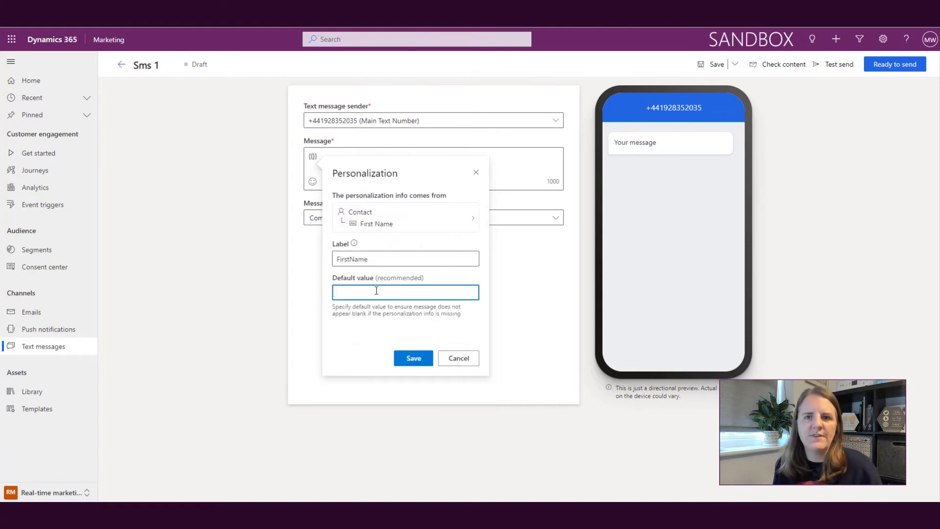
type("Hi there")
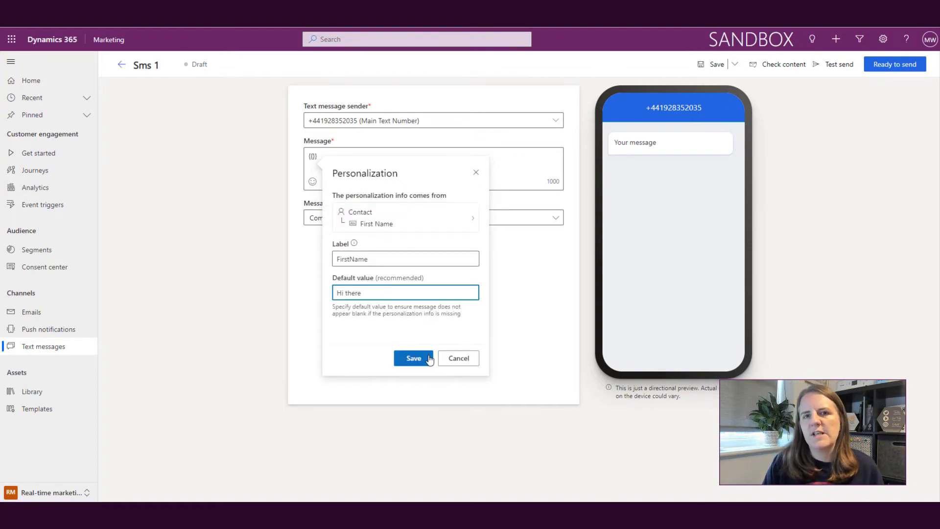
left_click(425, 358)
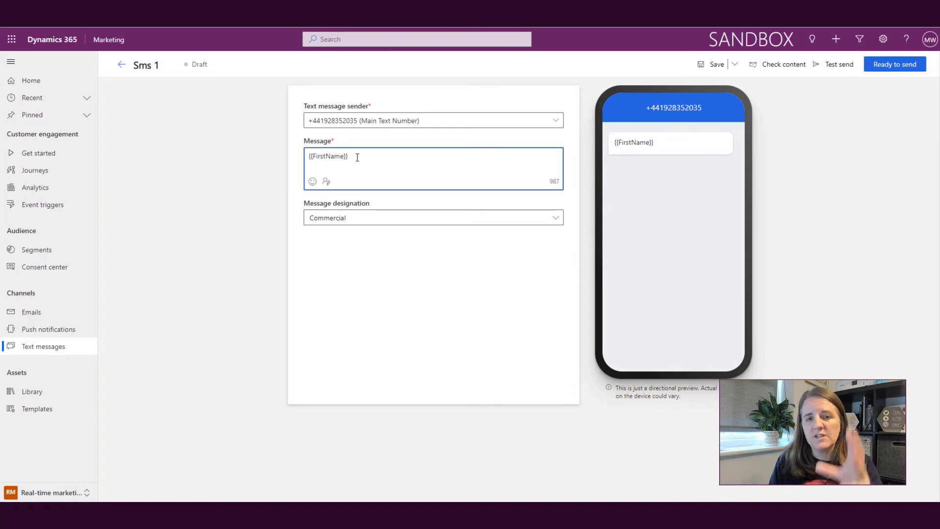
Type ', thanks for opening a case. This is confirmation that we received the following:' after the first name
type(", thanks for openi")
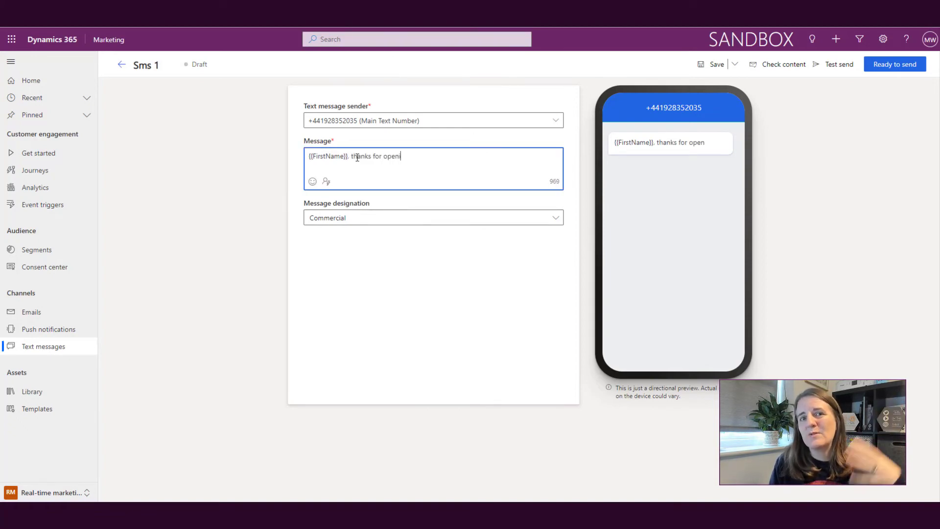
type("ng ")
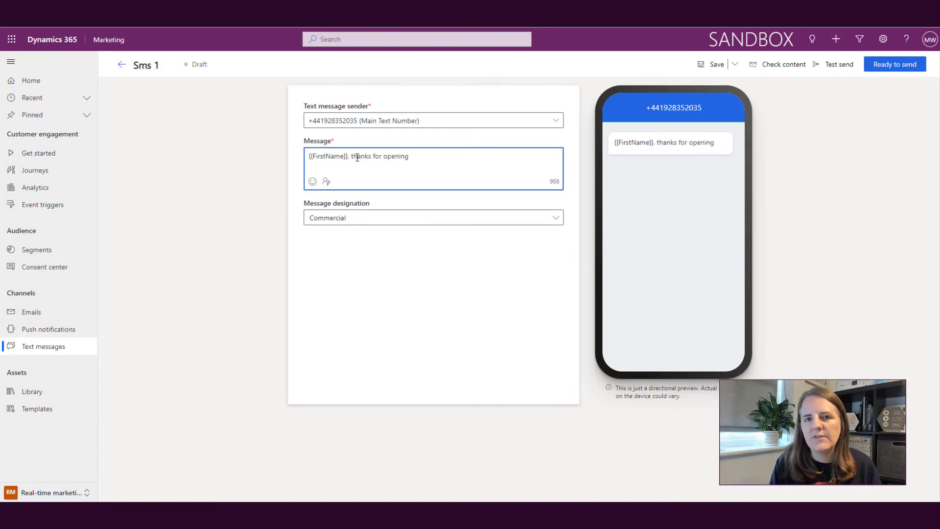
type("a cas")
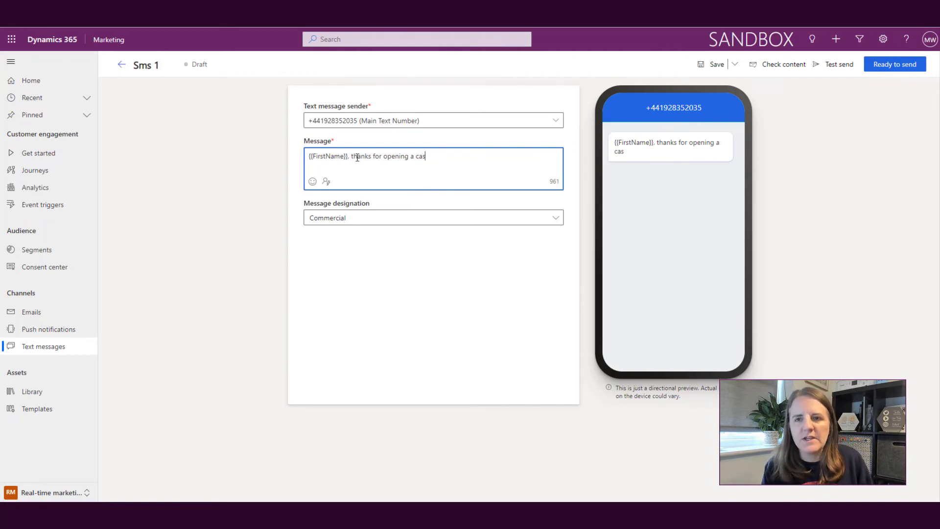
type("e. This is fo")
key("BackSpace")
key("BackSpace")
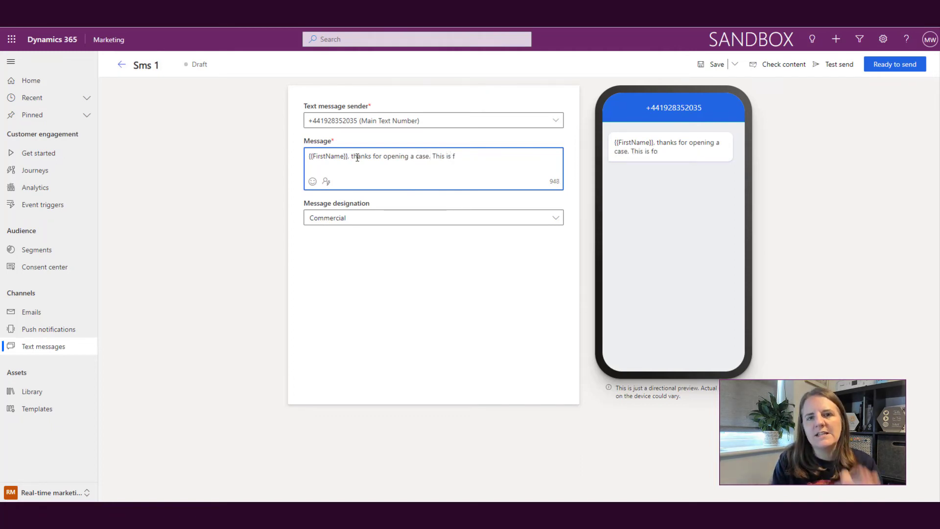
type("on")
key("BackSpace")
type("nf")
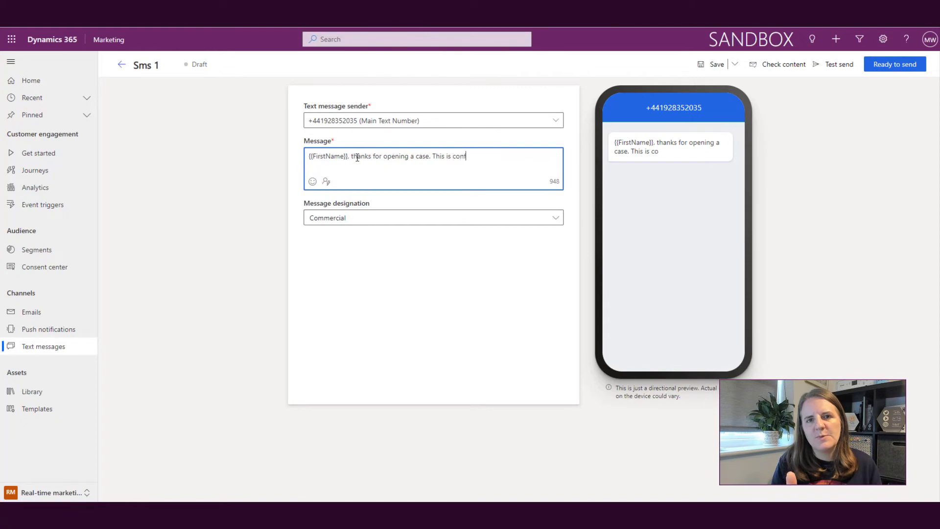
type("irmation that we recei")
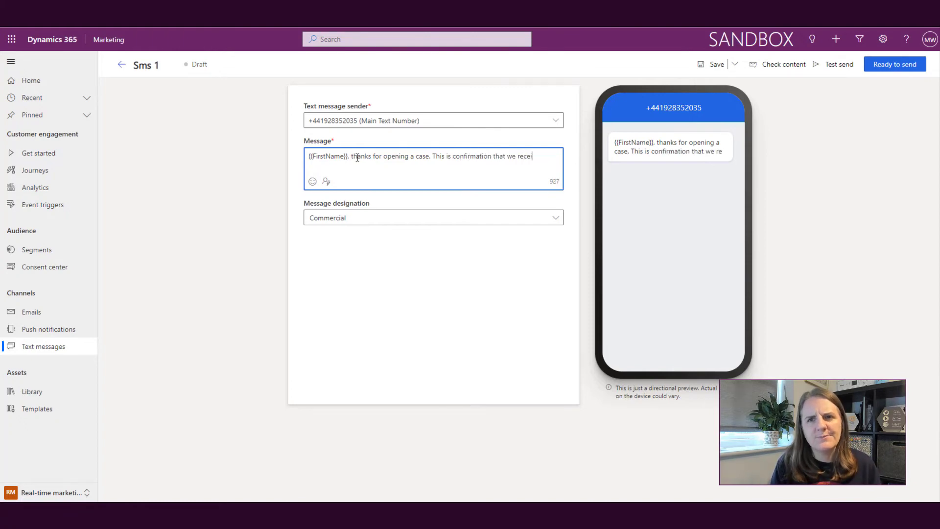
type("ved the following: {{")
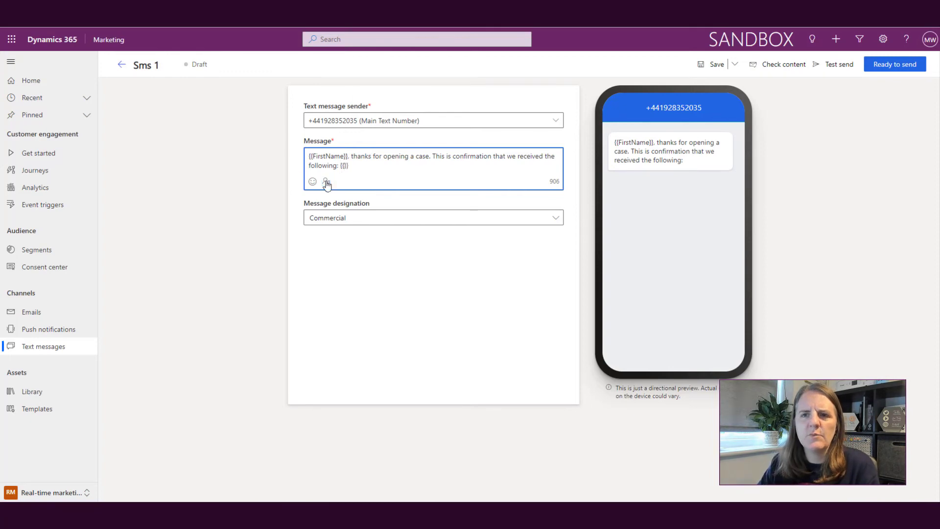
Append a {{CaseNumber}} placeholder from Portal Case Created's Case Number, defaulting to 'Case Number'
left_click(327, 182)
left_click(407, 118)
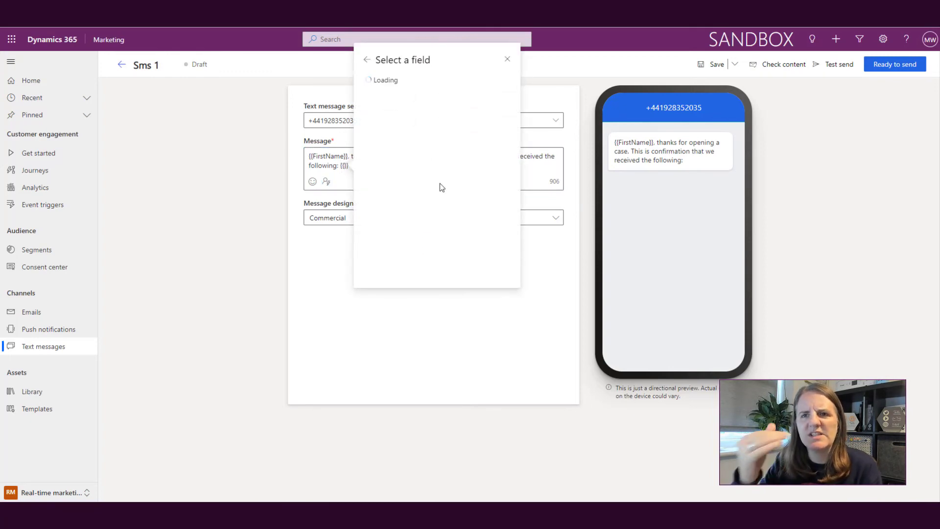
left_click(367, 150)
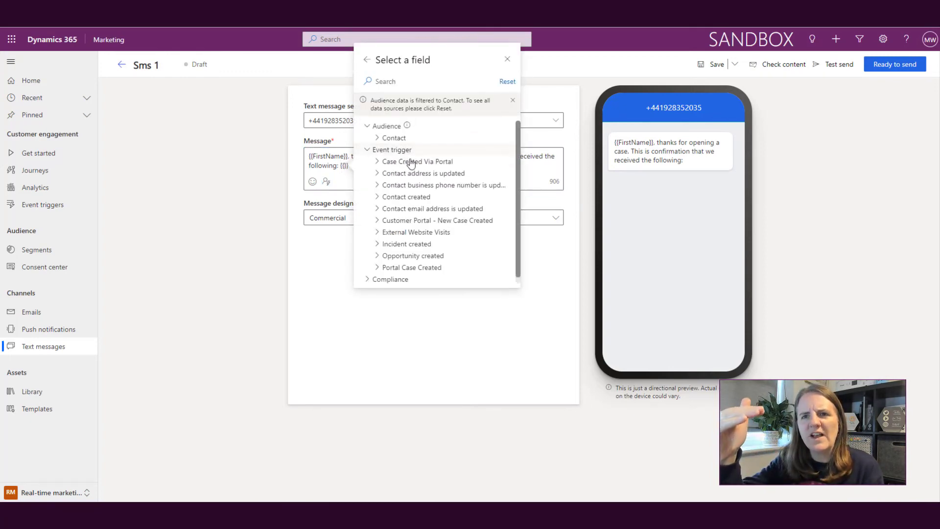
left_click(378, 268)
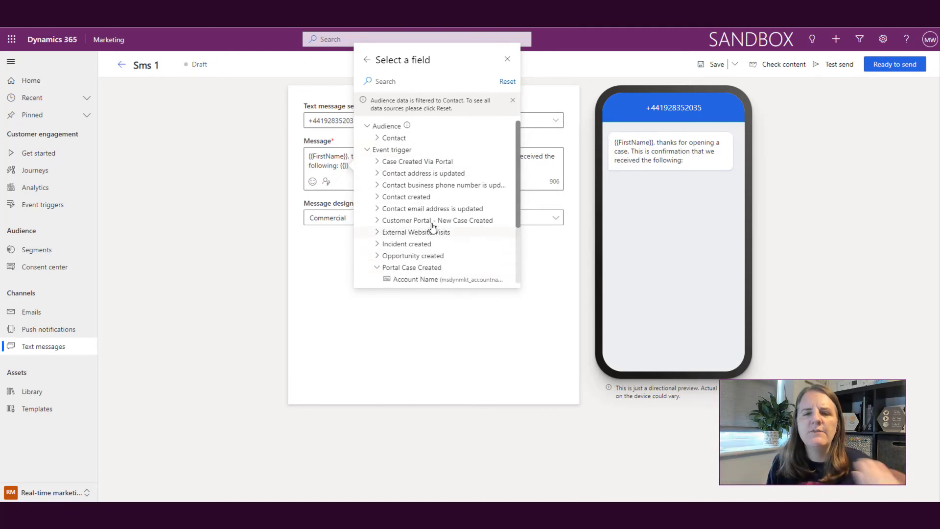
scroll(491, 198, "down", 2)
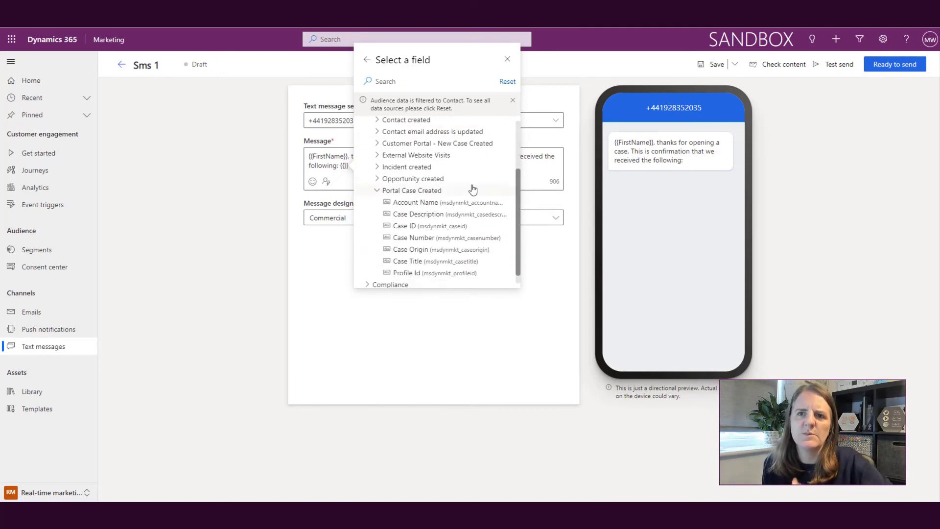
scroll(469, 206, "down", 1)
left_click(464, 227)
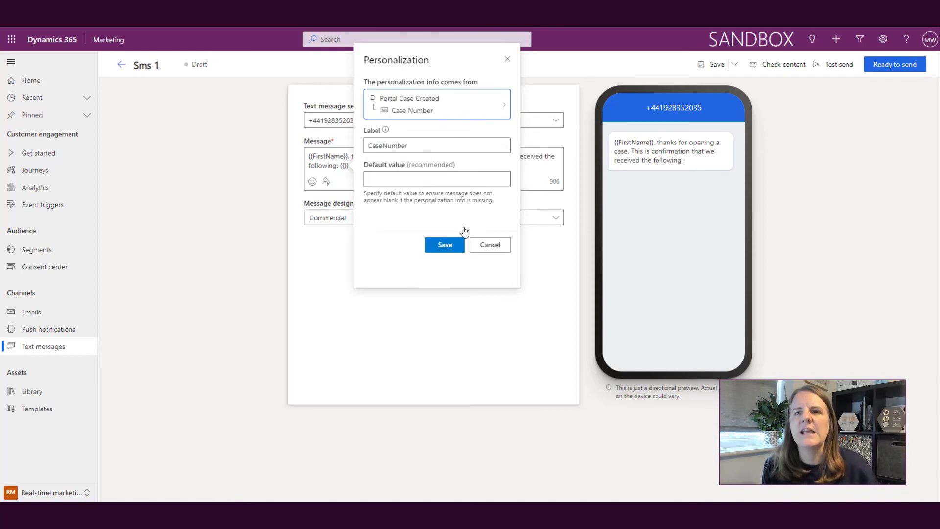
left_click(448, 195)
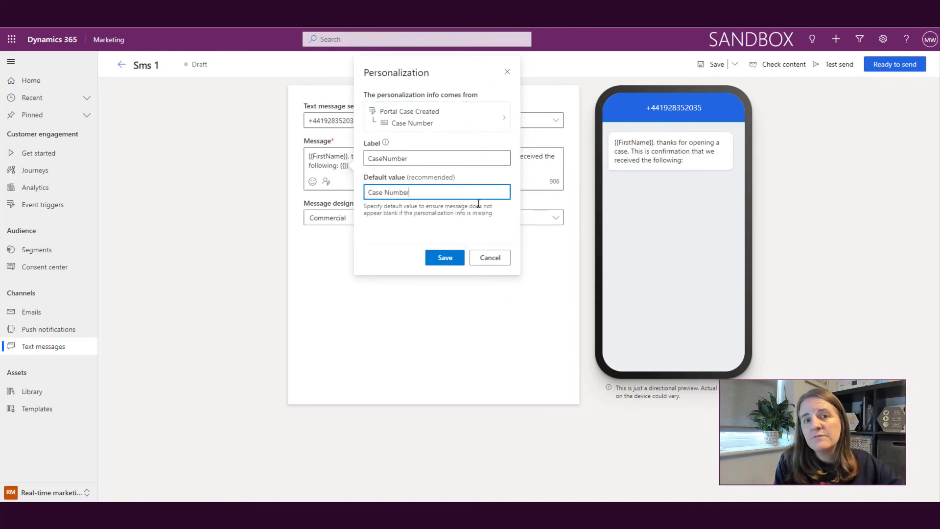
left_click(447, 257)
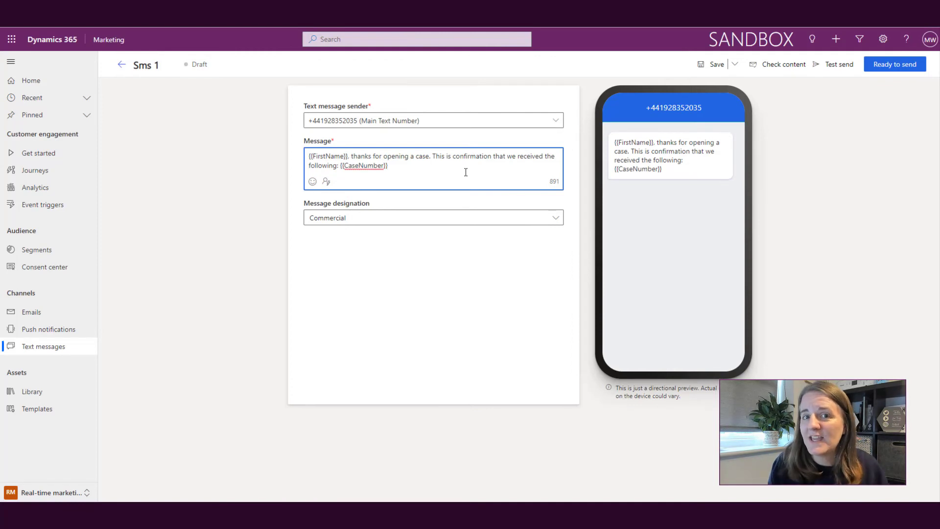
Insert a {{CaseTitle}} placeholder from Portal Case Created, with default value 'Case Title'
left_click(326, 181)
left_click(465, 118)
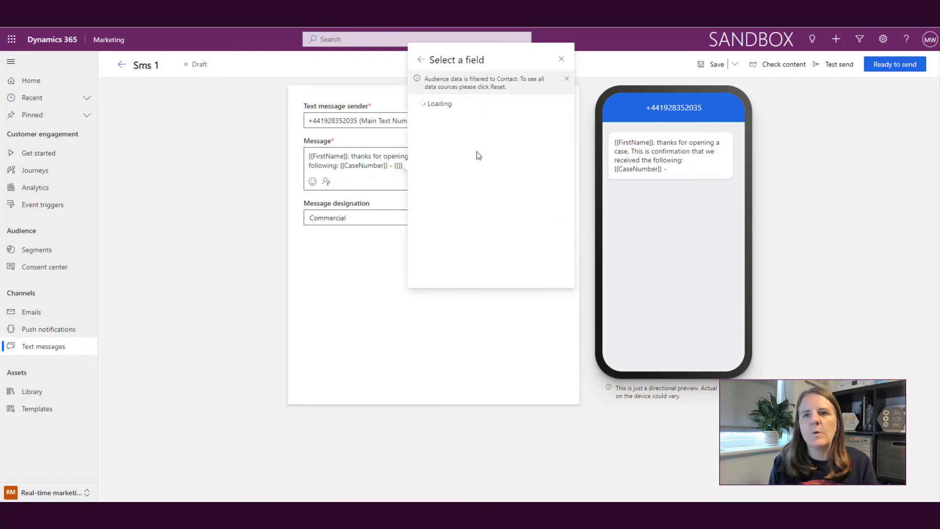
left_click(421, 150)
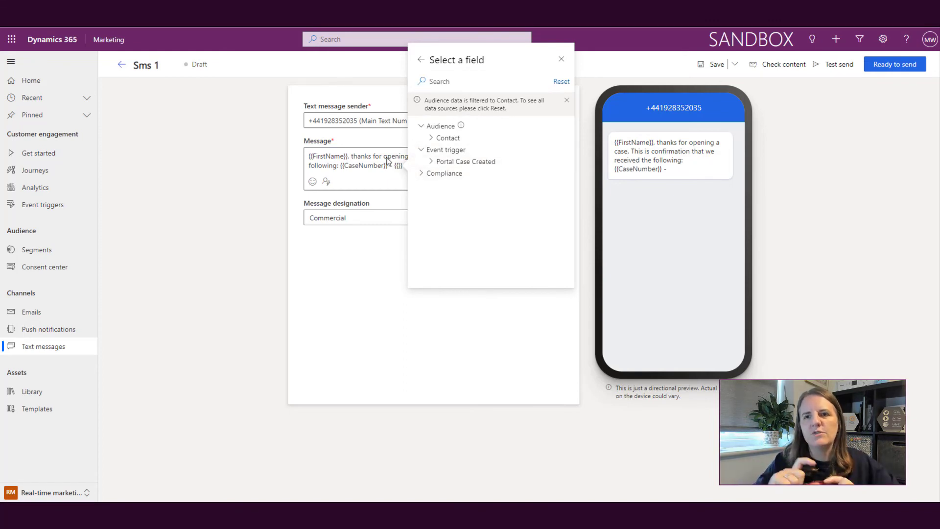
left_click(430, 162)
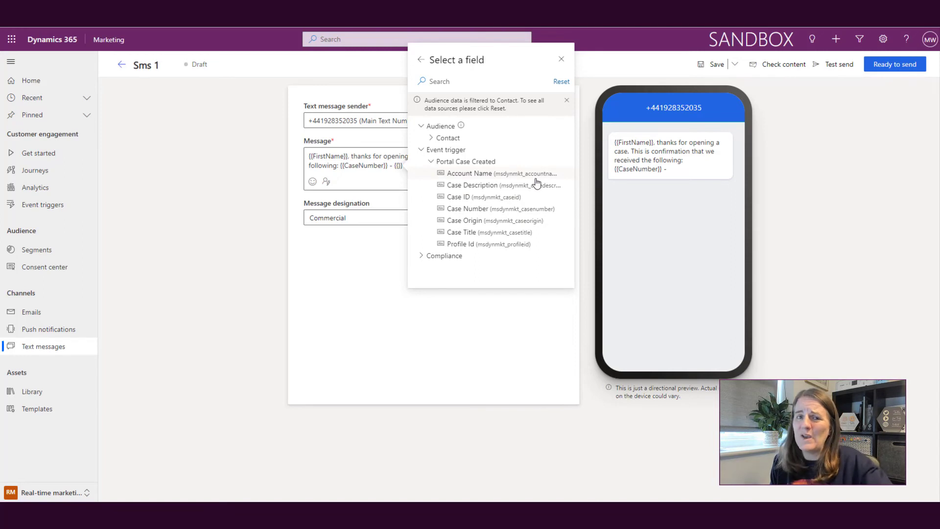
left_click(535, 231)
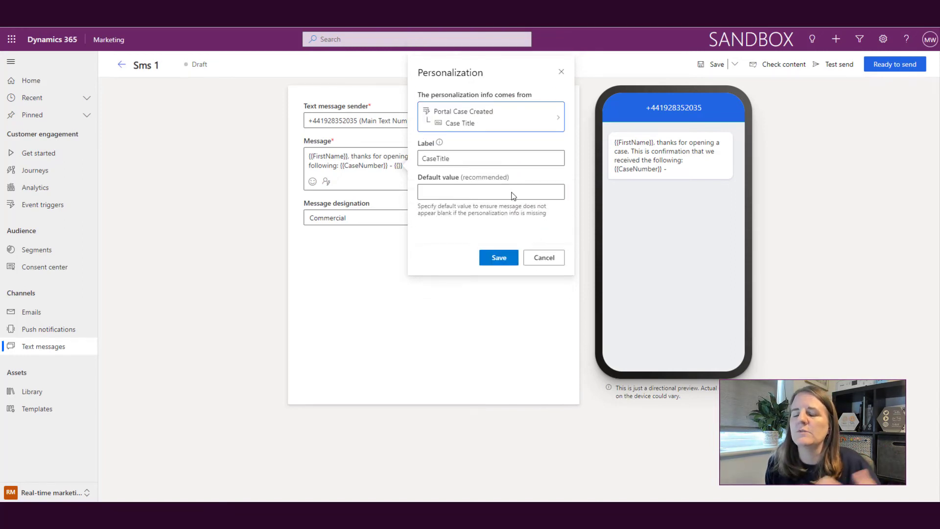
left_click(509, 186)
type("C")
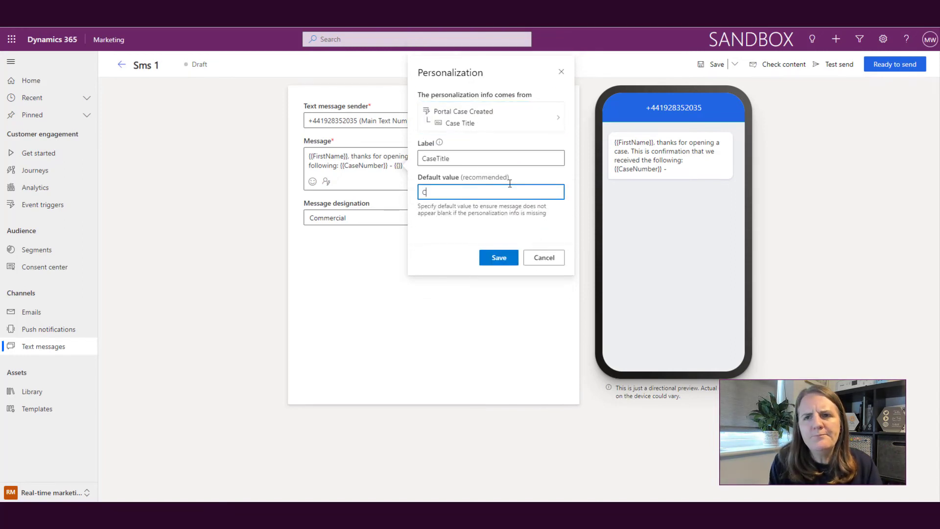
type("ase Title")
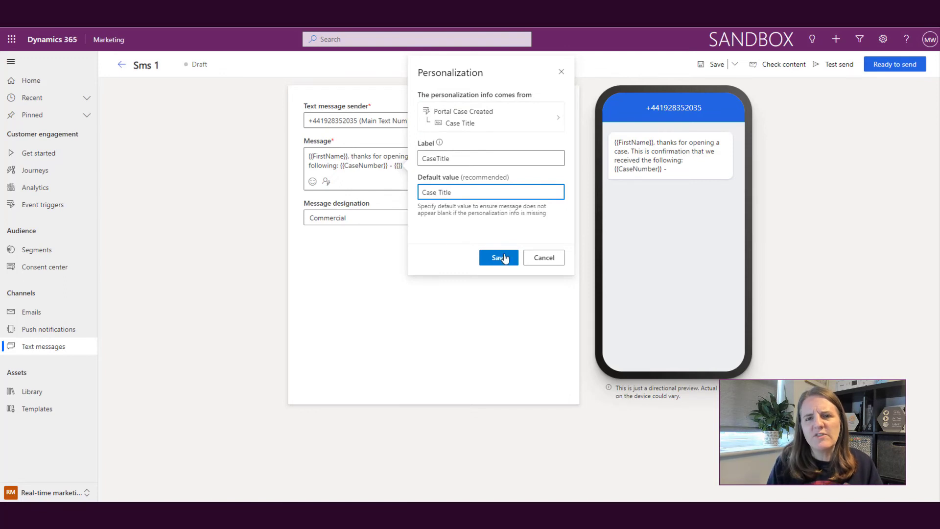
left_click(504, 258)
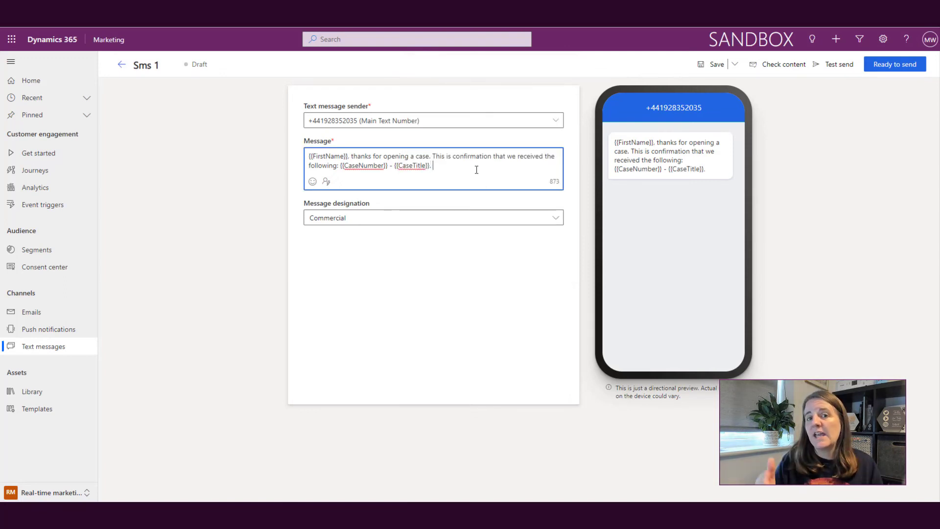
End the message with '. Our team will be in touch soon.' and a warning emoji
type(". Our team will be ")
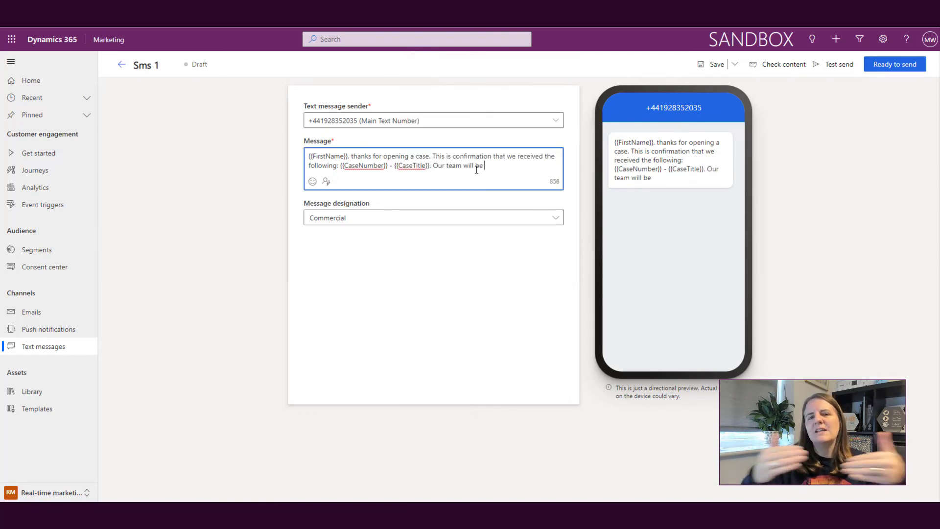
type("in touch soon.")
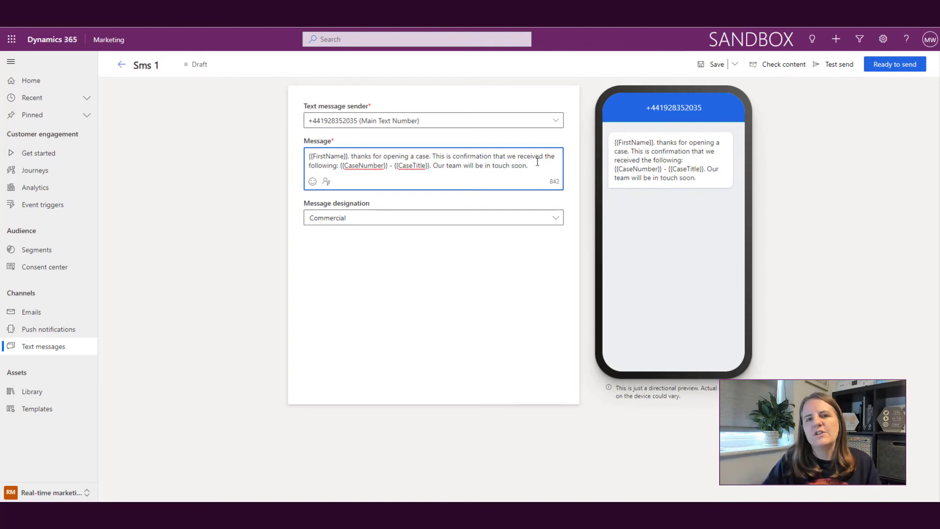
left_click(312, 182)
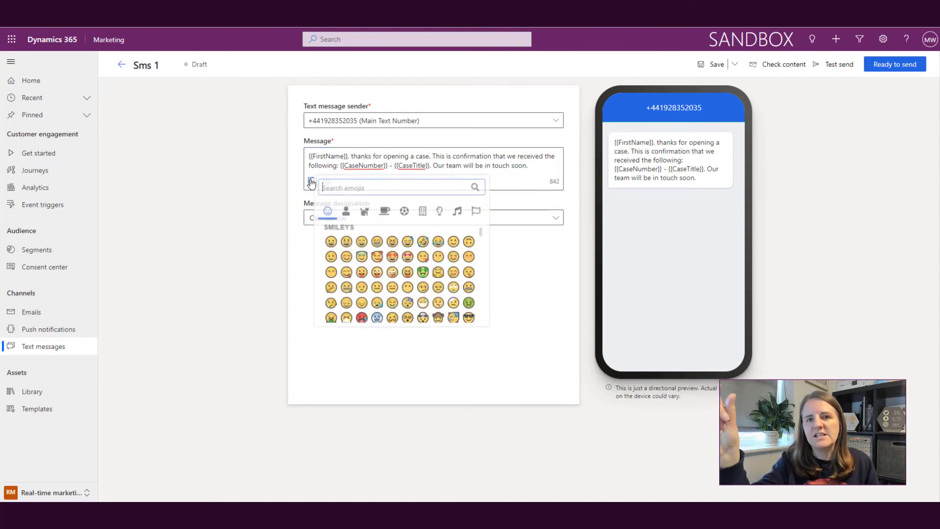
type("war")
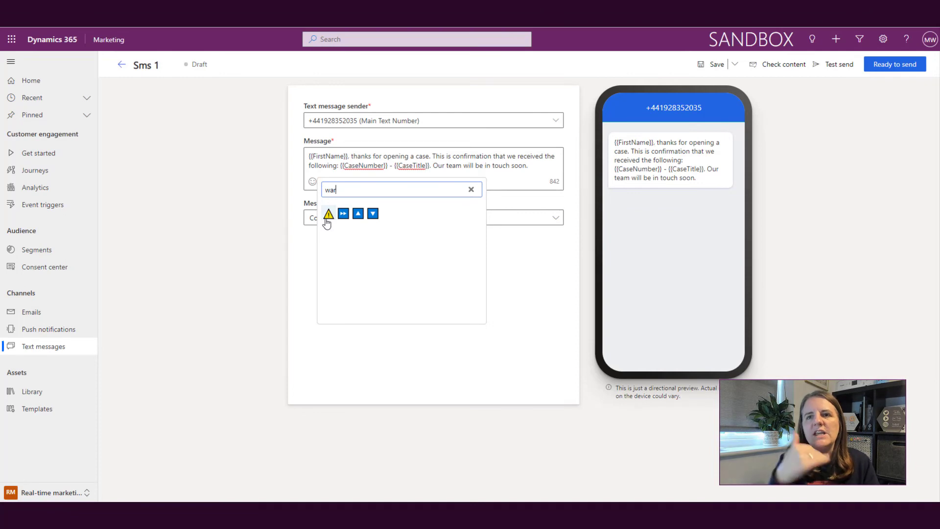
left_click(328, 214)
left_click(471, 189)
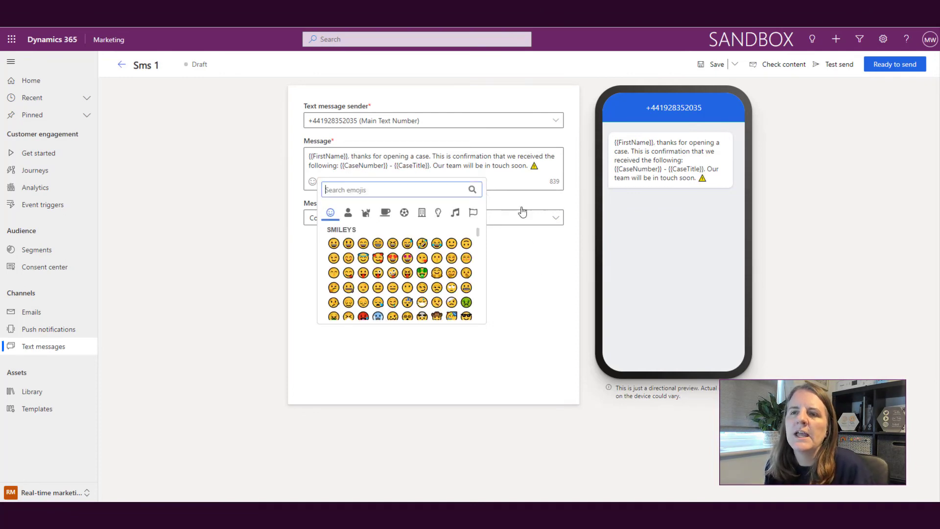
left_click(548, 169)
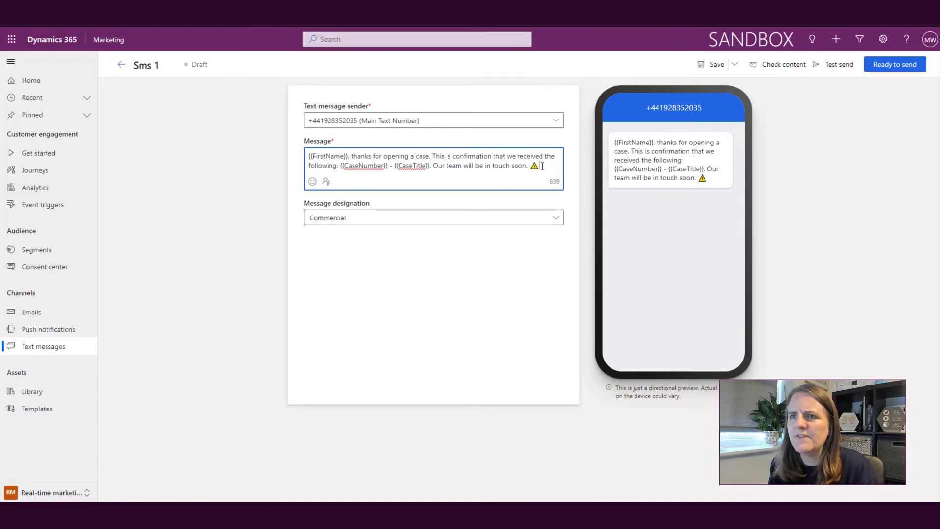
Delete the warning emoji and save the text message
key("BackSpace")
left_click(526, 276)
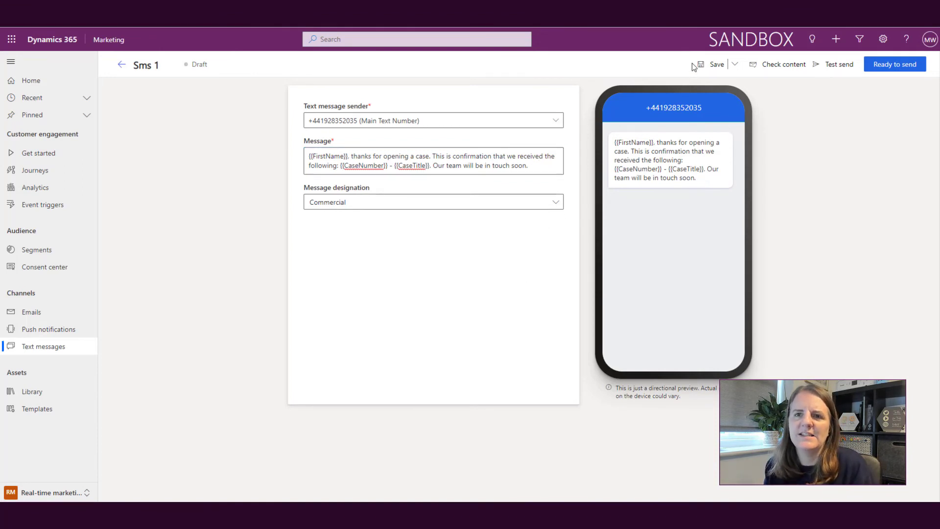
left_click(705, 64)
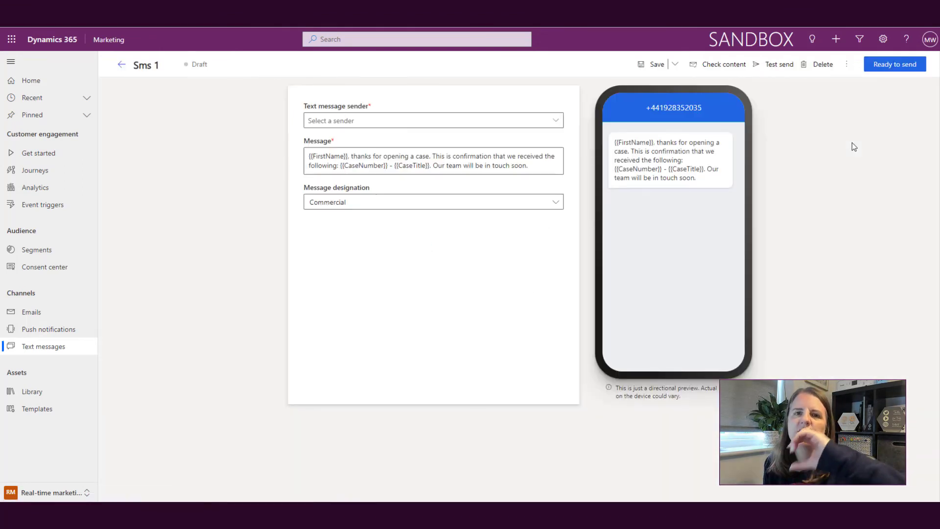
Start a test send with case number CAS-1234-12345, title 'Issues that need resolving' and a sample first name
left_click(779, 65)
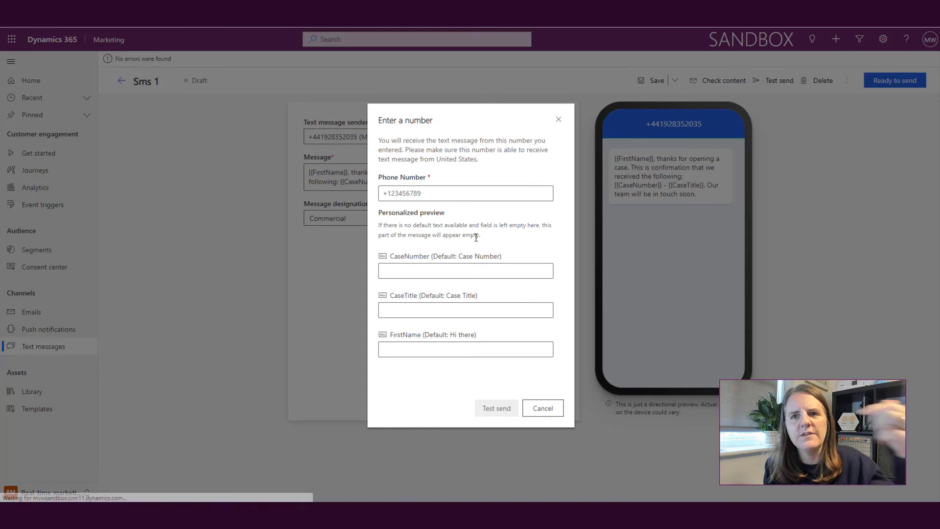
left_click(453, 266)
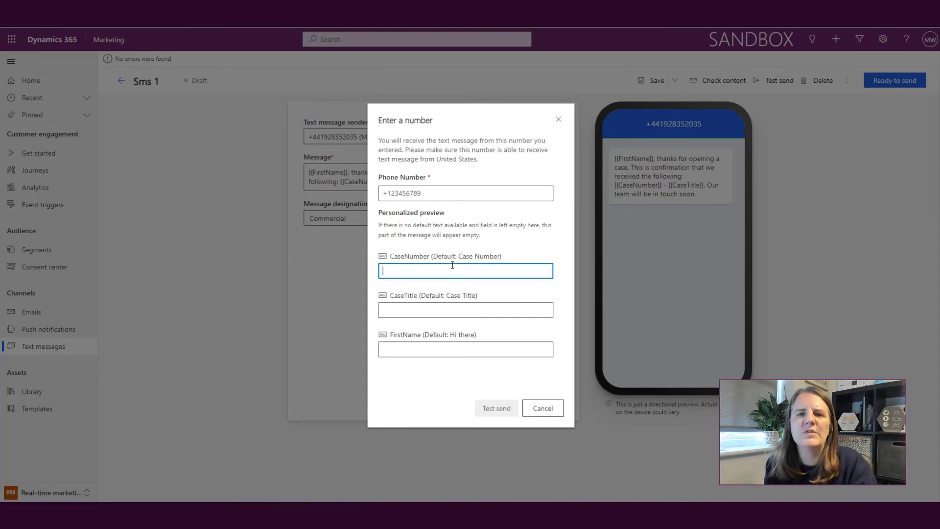
type("CAS-12")
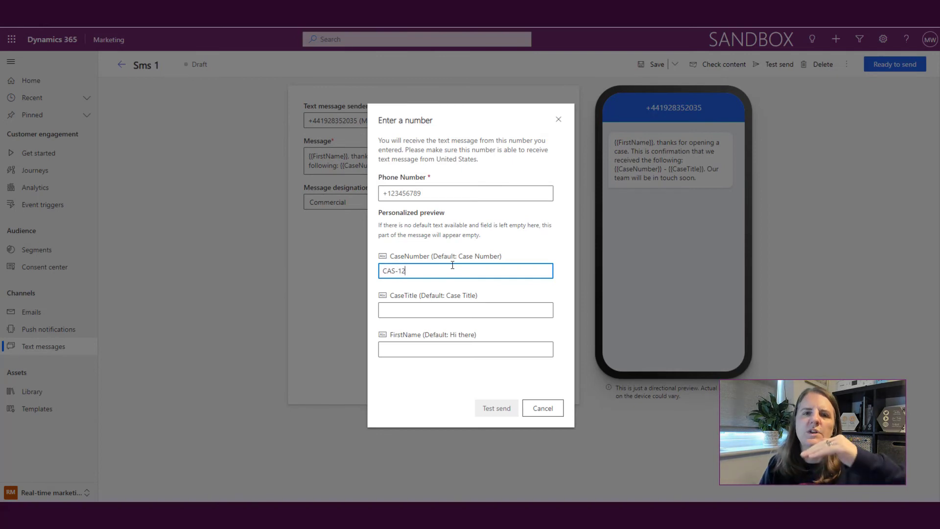
type("34-1234")
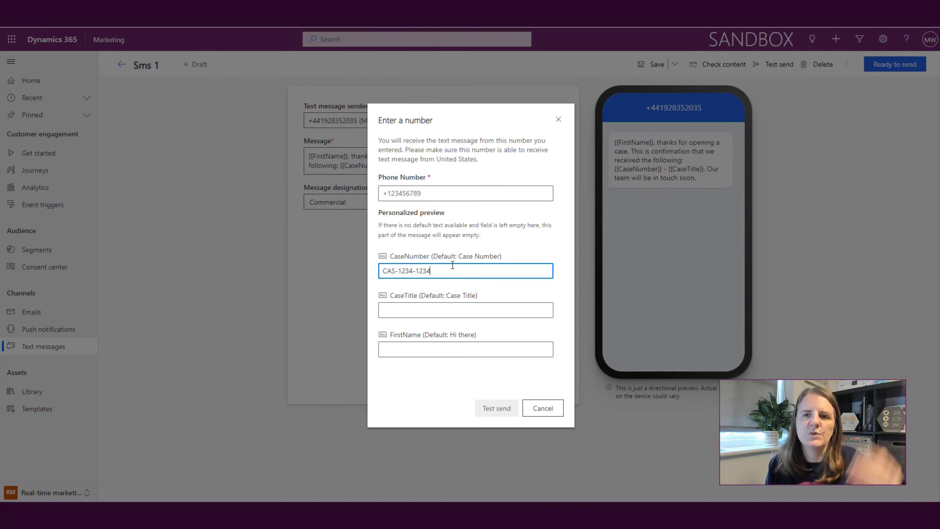
type("5")
left_click(448, 311)
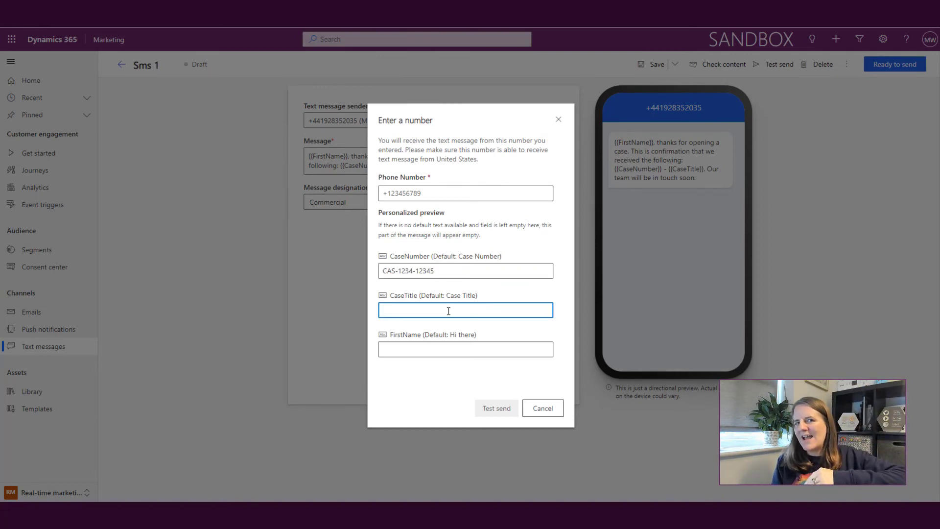
type("Issues that need resol")
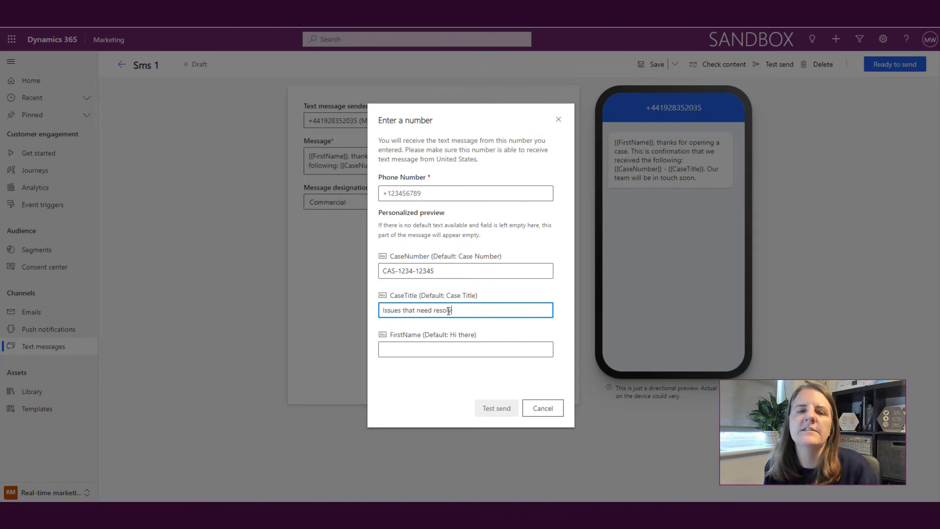
type("ving")
key("Tab")
type("Megan")
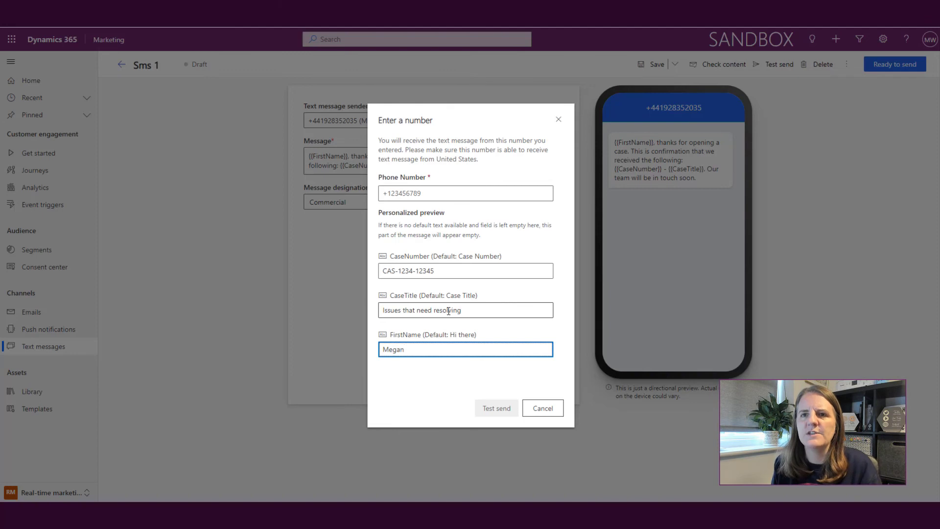
left_click(477, 390)
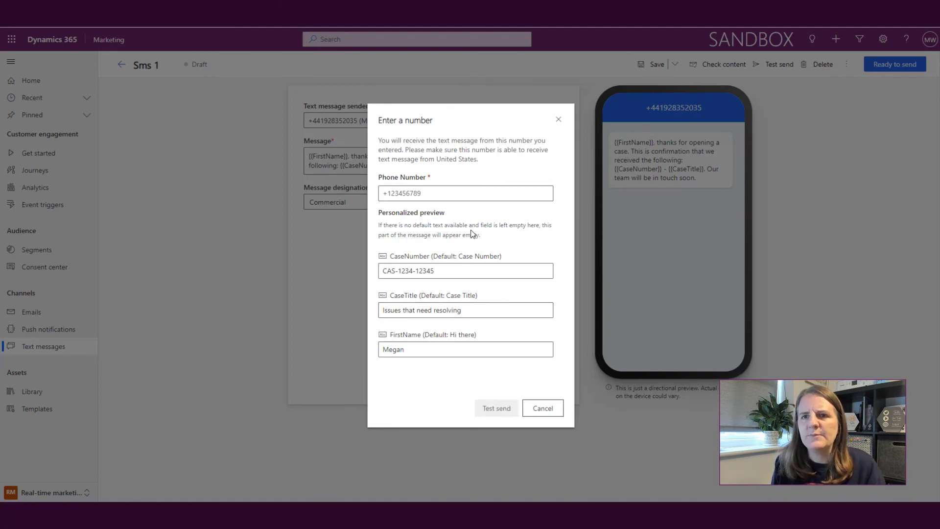
Replace the test phone number with the recipient's mobile number
left_click(434, 193)
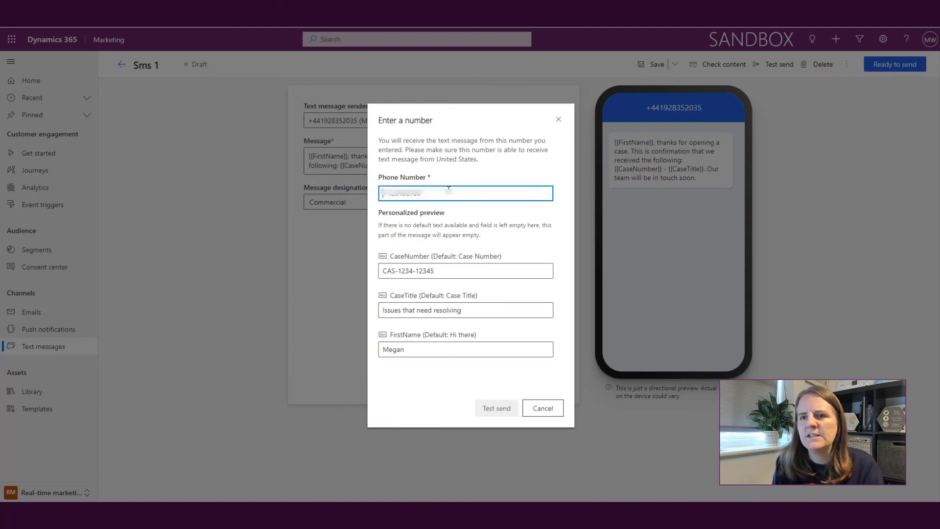
key("ctrl+a")
key("BackSpace")
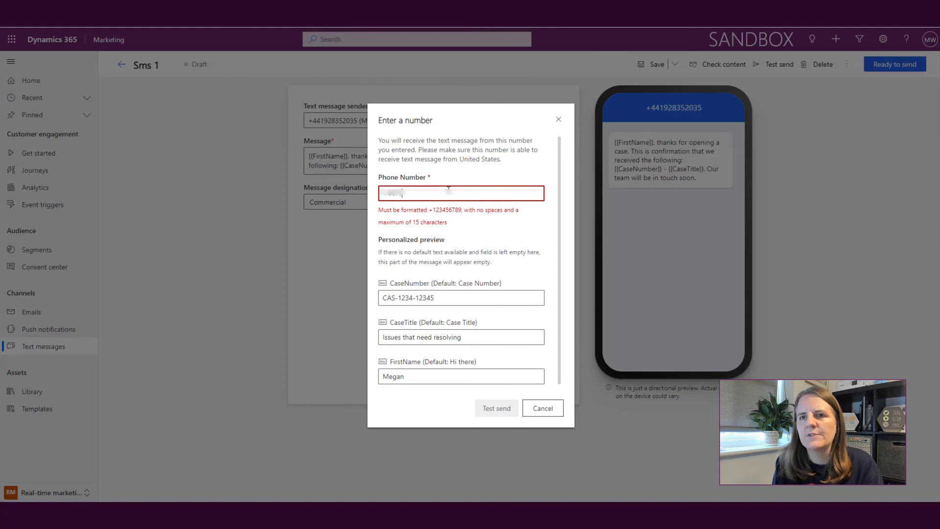
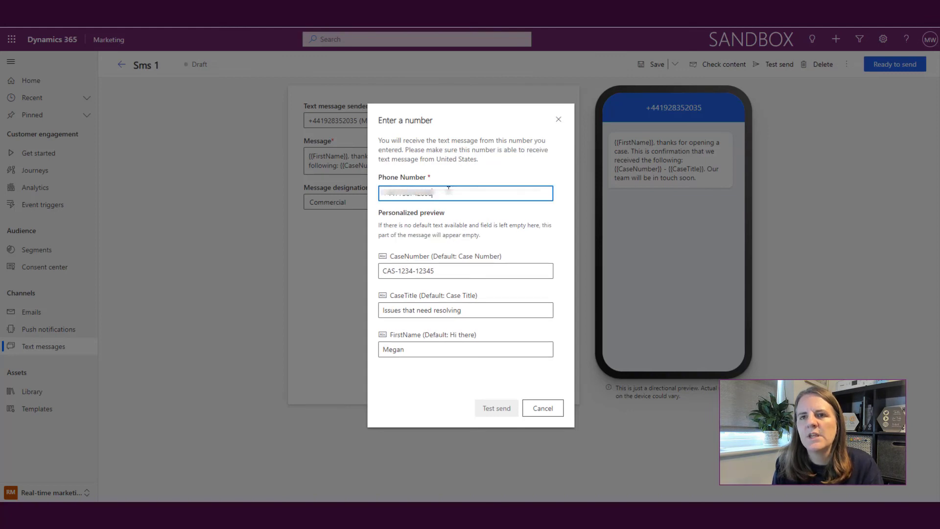
Send the test message to the phone and mark Sms 1 as Ready to send
left_click(497, 409)
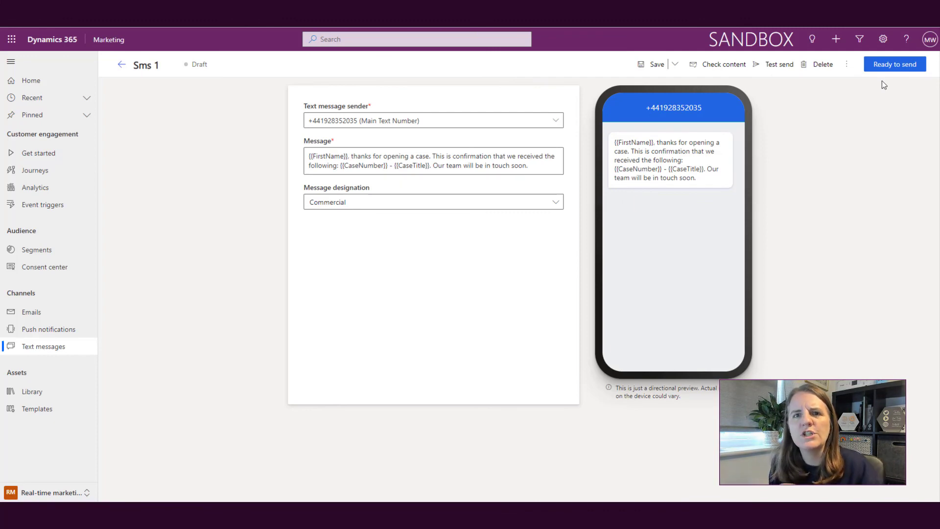
left_click(892, 65)
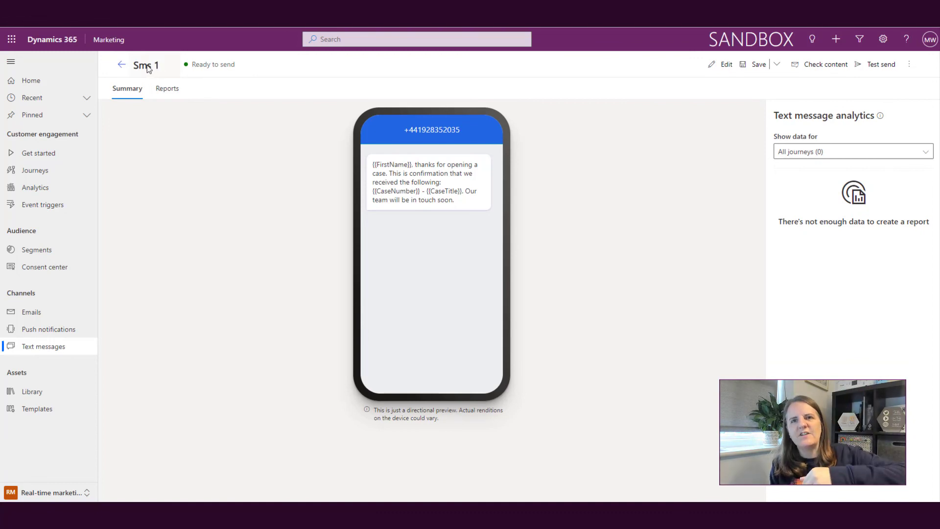
Rename the text message to 'Case Confirmation', save it, and mark it Ready to send again
left_click(721, 64)
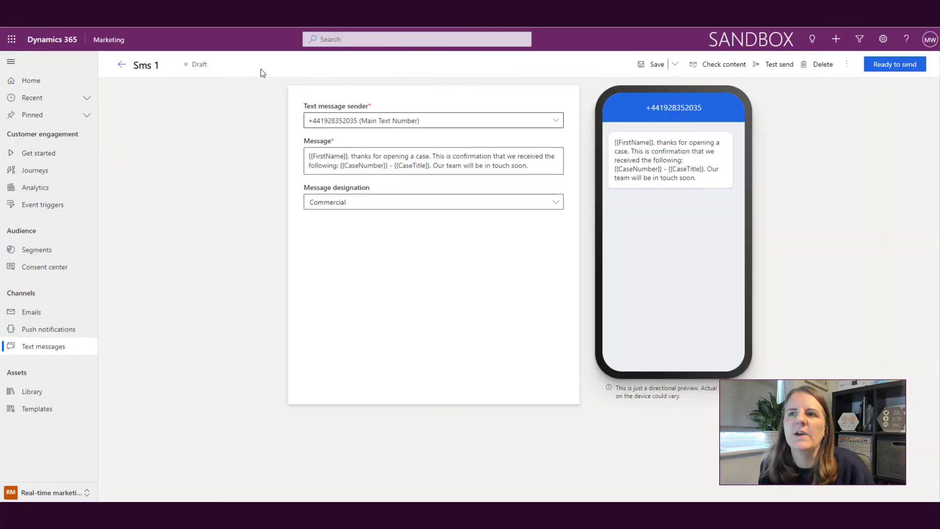
triple_click(168, 65)
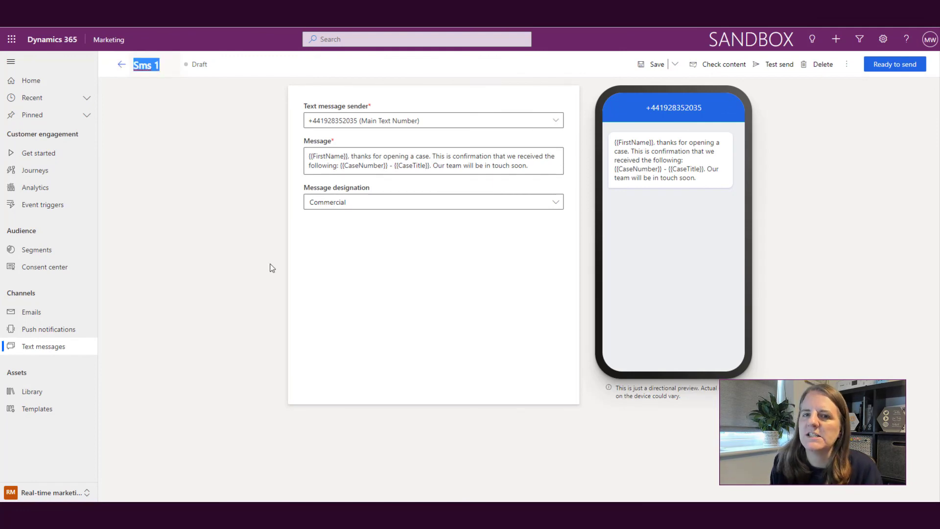
type("Case Confirmation")
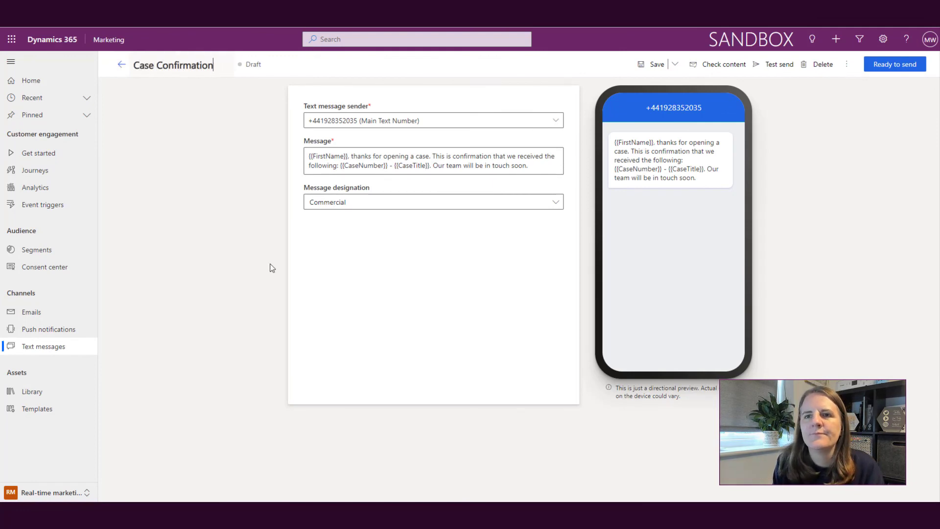
left_click(654, 64)
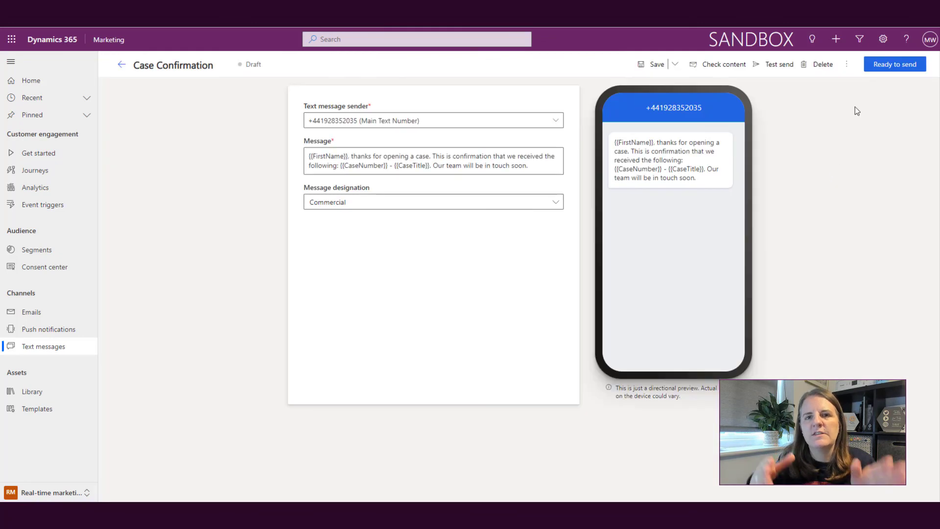
left_click(887, 65)
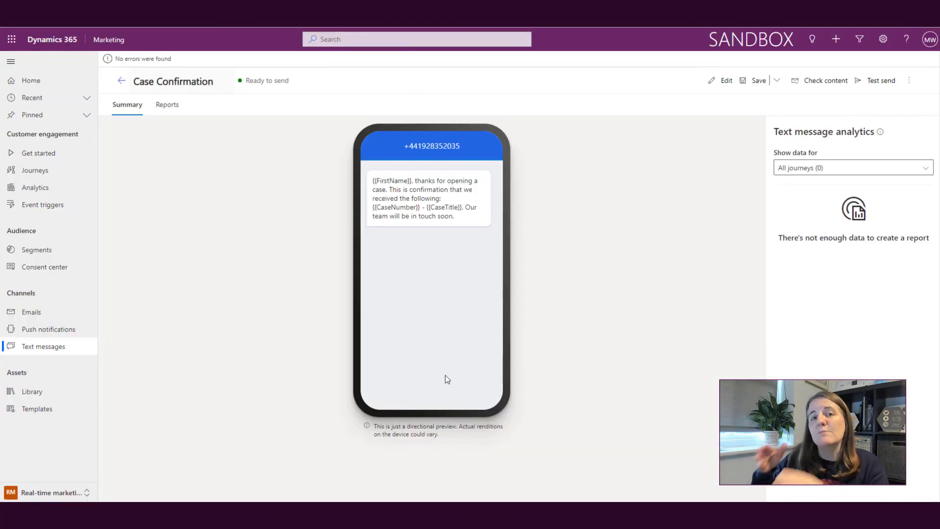
Return to the All text messages list to confirm Case Confirmation is Ready to send
left_click(45, 346)
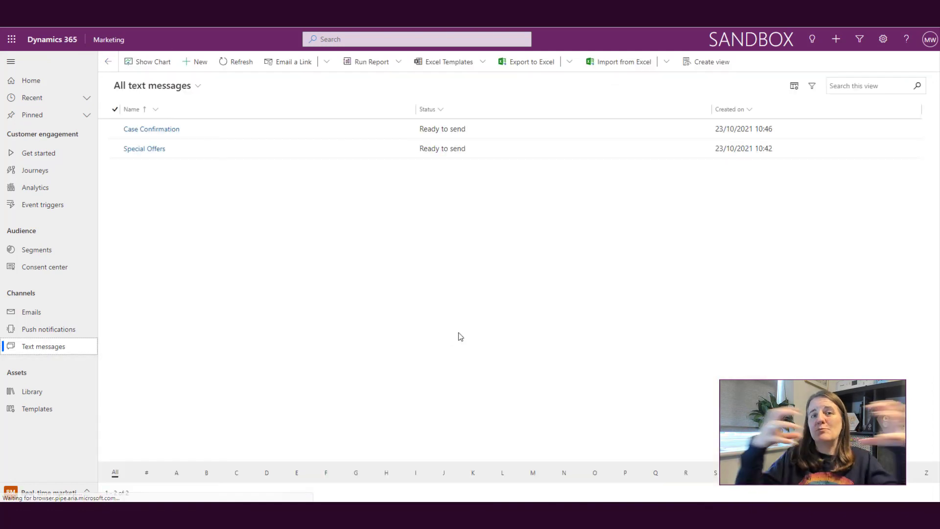